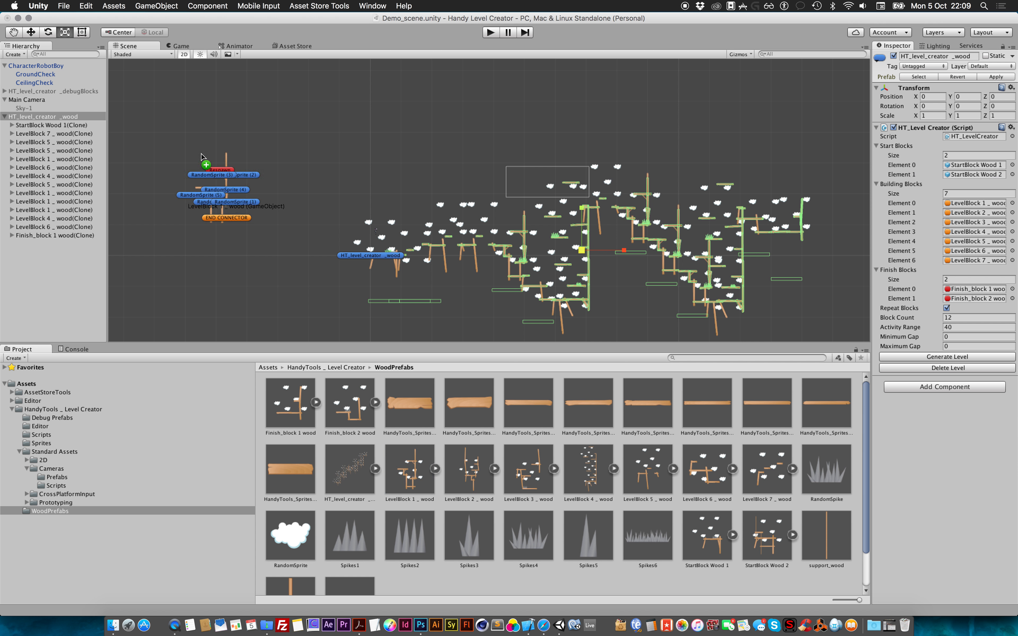
Step: Expand the LevelBlock 1 _ wood instance in the scene hierarchy and select its END CONNECTOR
scroll(219, 166, "up", 5)
key("f")
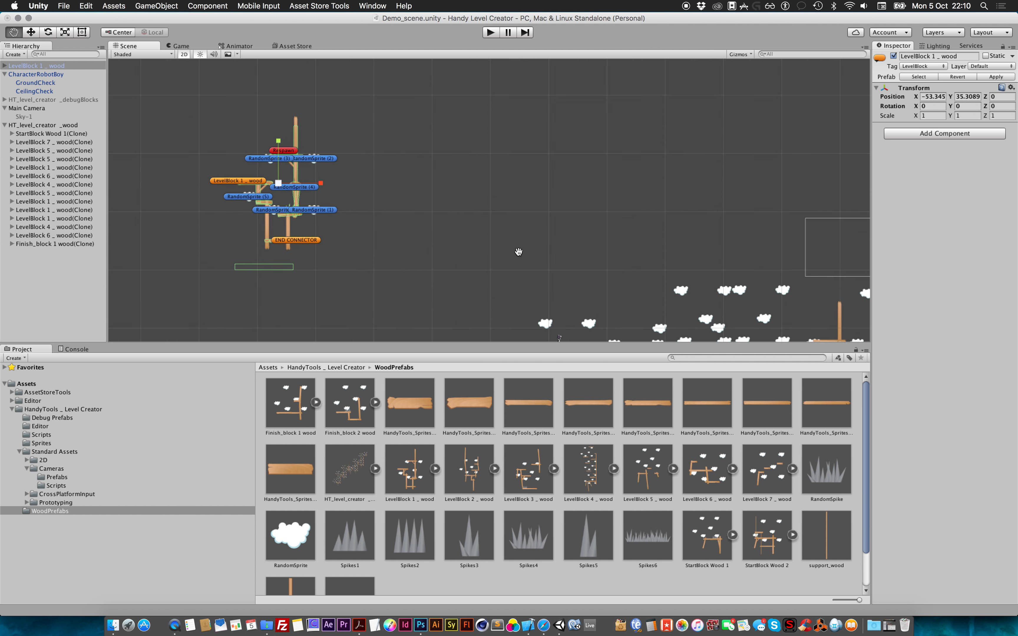
left_click(4, 66)
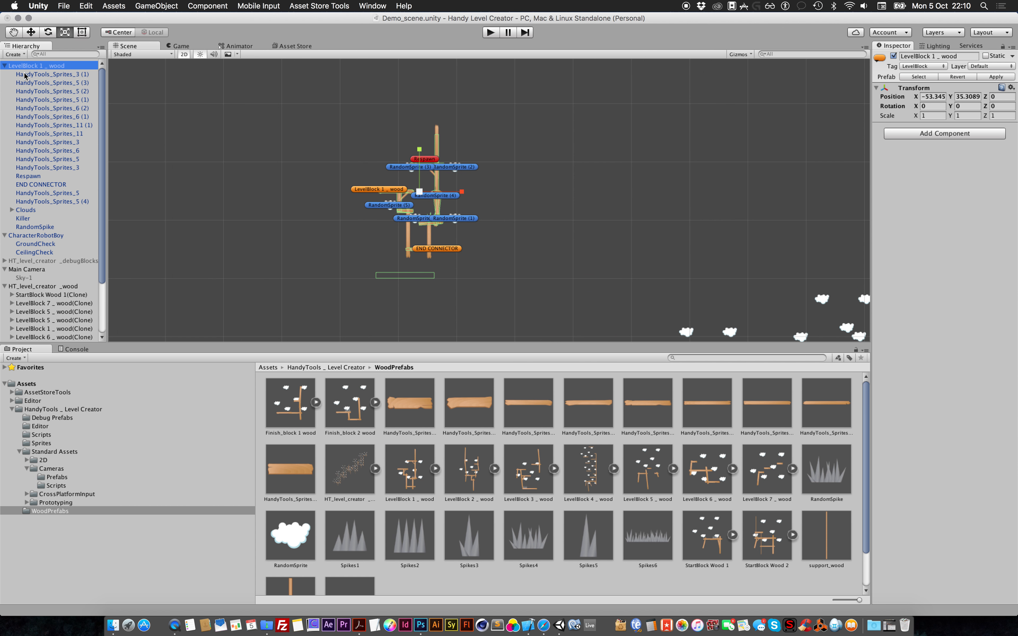
left_click(31, 186)
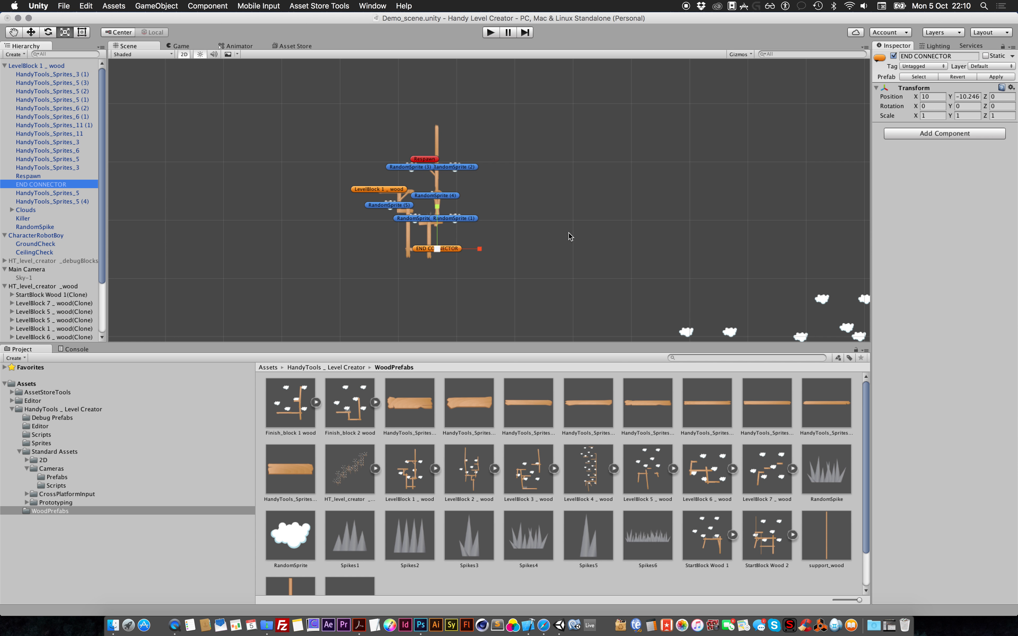
Step: Try moving the END CONNECTOR away from the block horizontally and then upward, and undo both moves
key("w")
left_click_drag(480, 250, 572, 253)
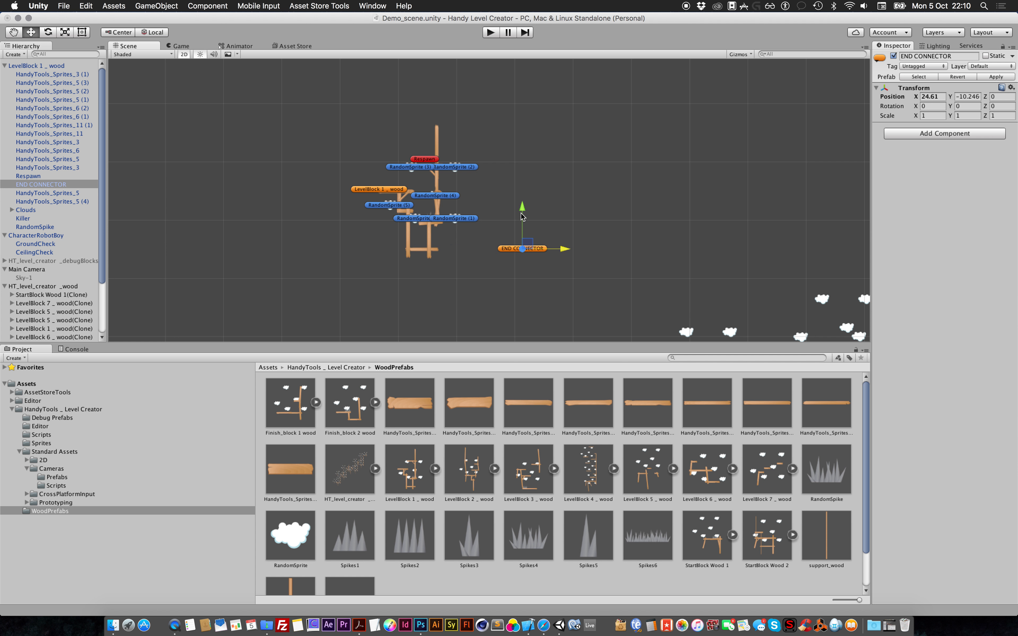
left_click_drag(521, 212, 523, 140)
key("super+z")
key("super+z")
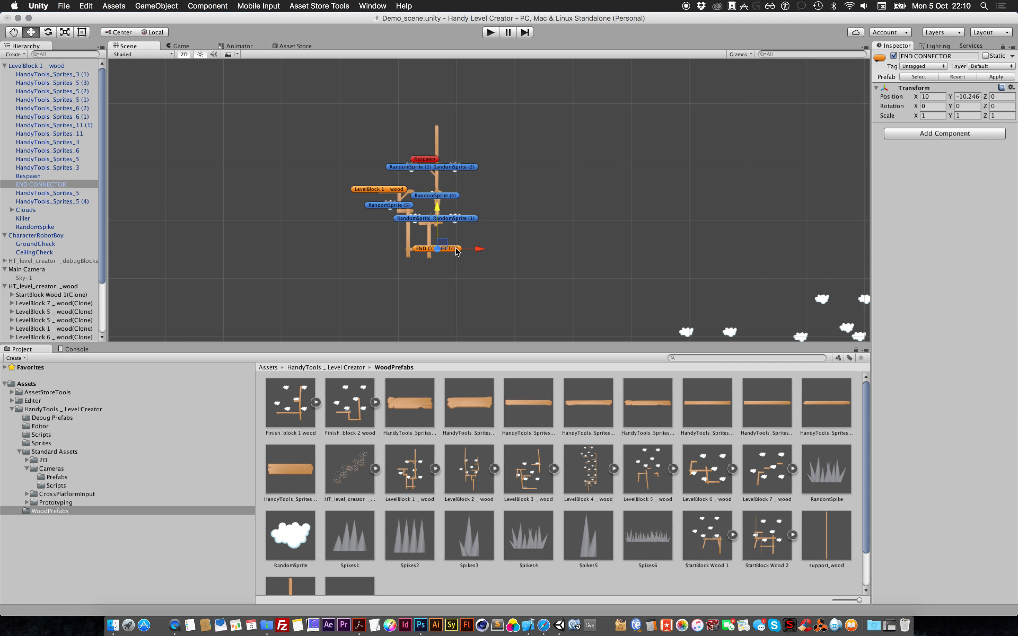
Step: Examine where the END CONNECTOR sits on the level block, then select the Respawn marker to view its properties
key("f")
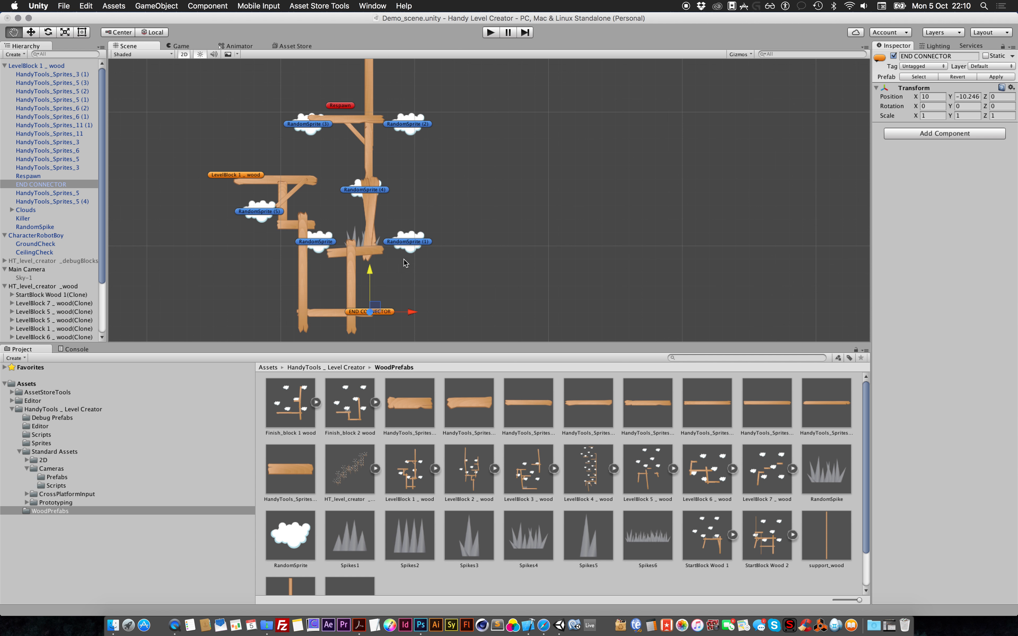
scroll(466, 181, "up", 3)
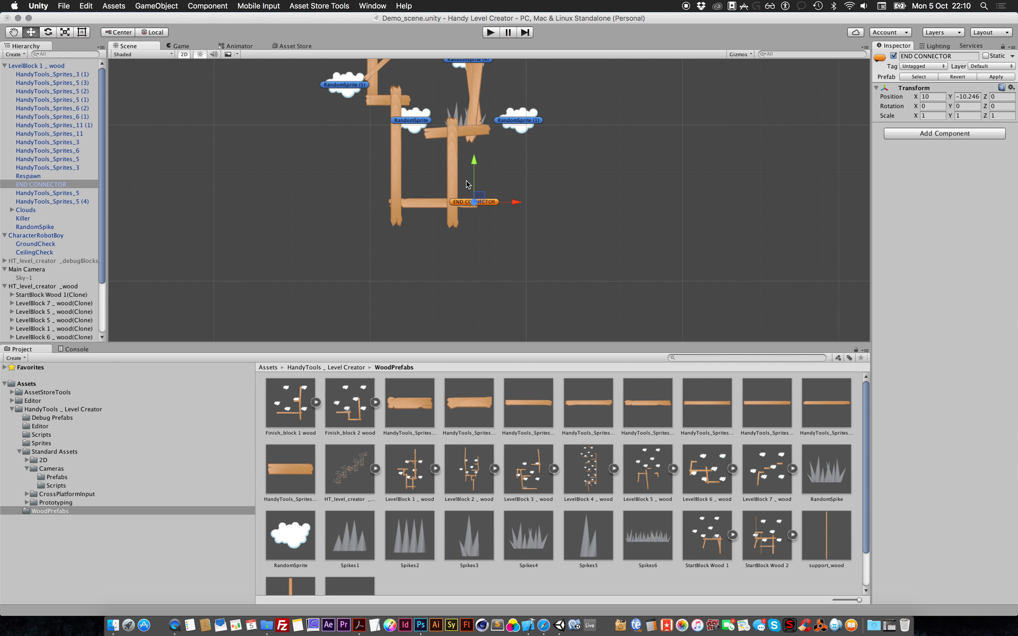
scroll(466, 181, "down", 5)
middle_click_drag(494, 182, 456, 256)
scroll(415, 237, "down", 2)
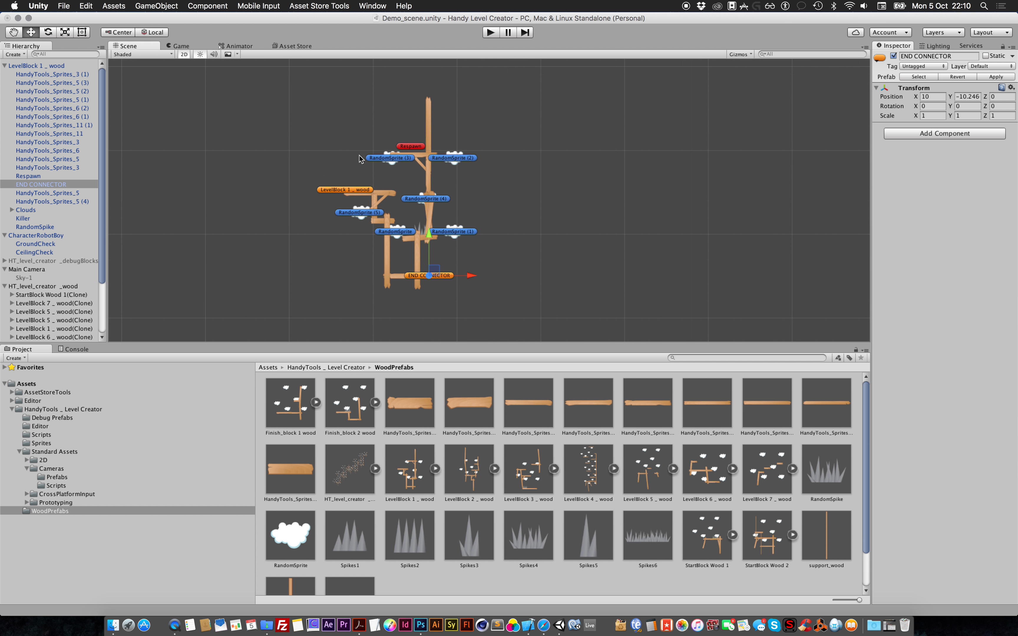
left_click(417, 149)
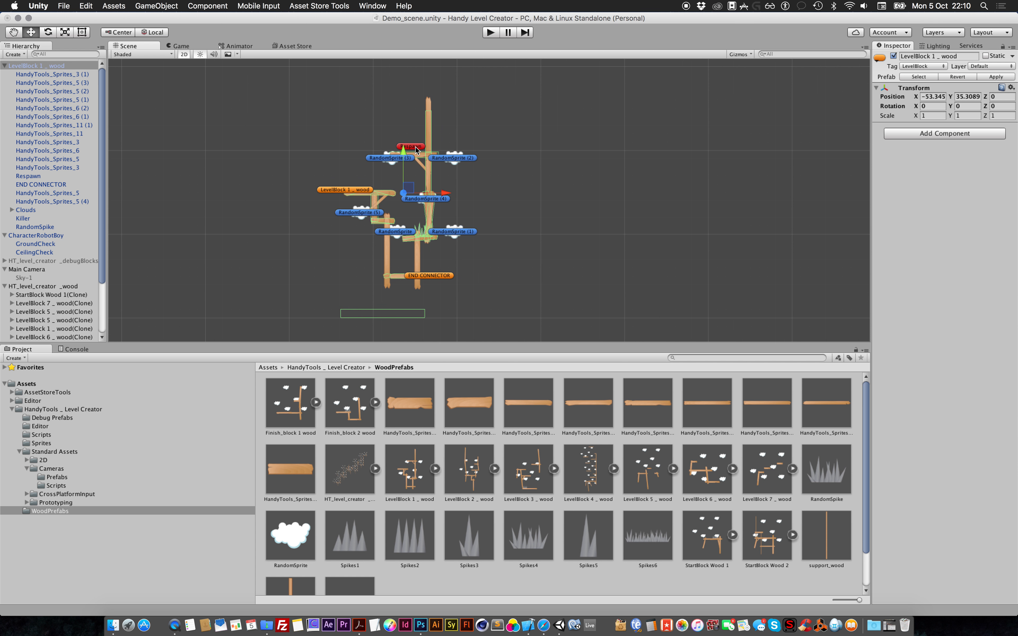
left_click(415, 148)
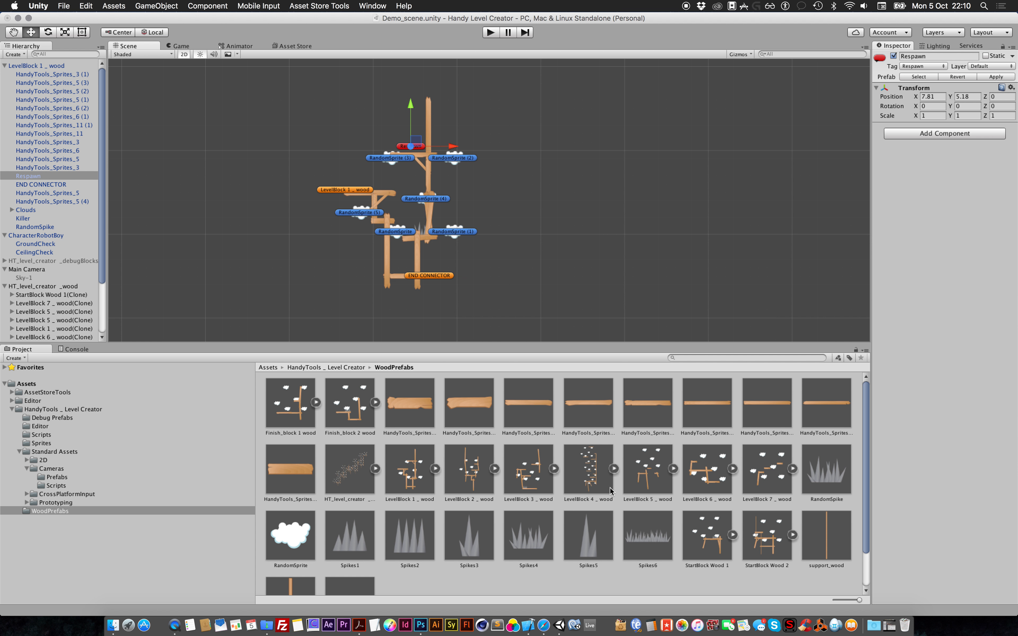
Step: Place the StartBlock Wood 1 and Finish_block 1 wood prefabs in the scene on opposite sides of LevelBlock 1 _ wood
left_click_drag(713, 543, 533, 223)
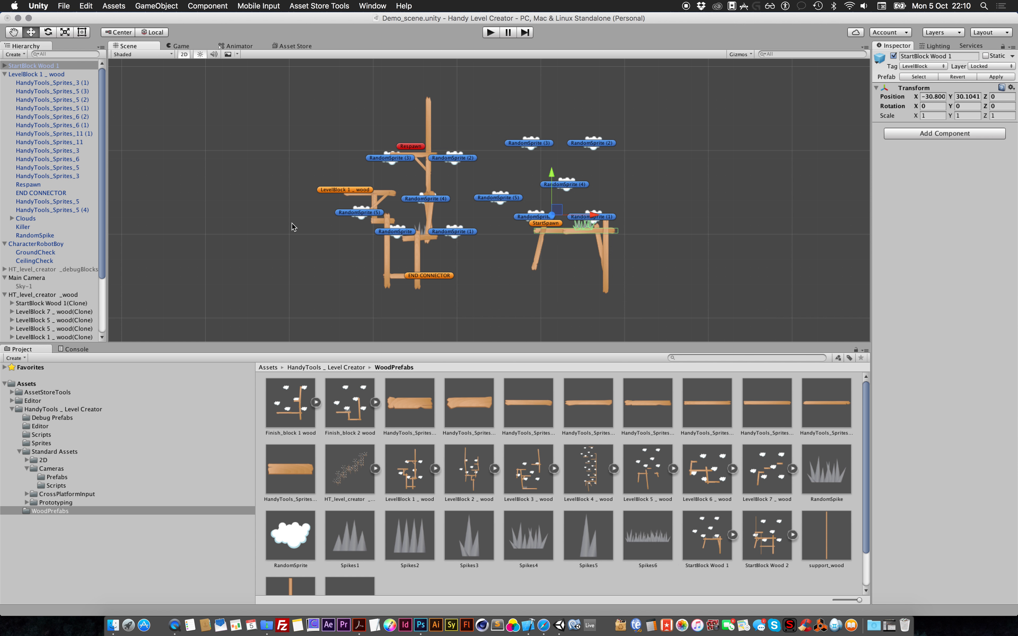
left_click(292, 415)
left_click_drag(296, 415, 249, 226)
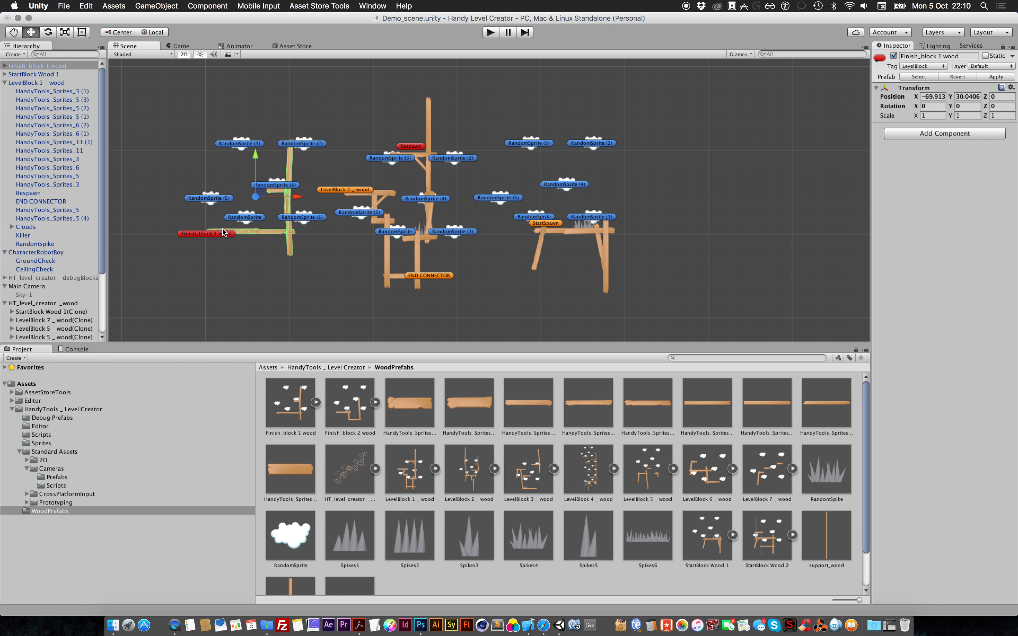
Step: Expand Finish_block 1 wood and examine its Killer object's trigger collider beneath the block
left_click(4, 66)
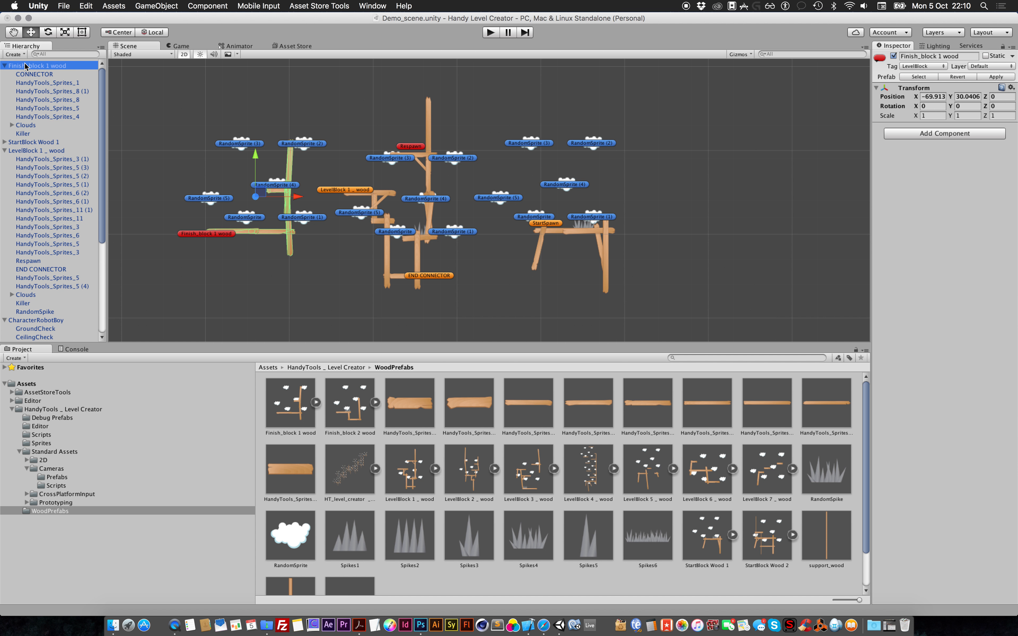
key("Return")
left_click(23, 135)
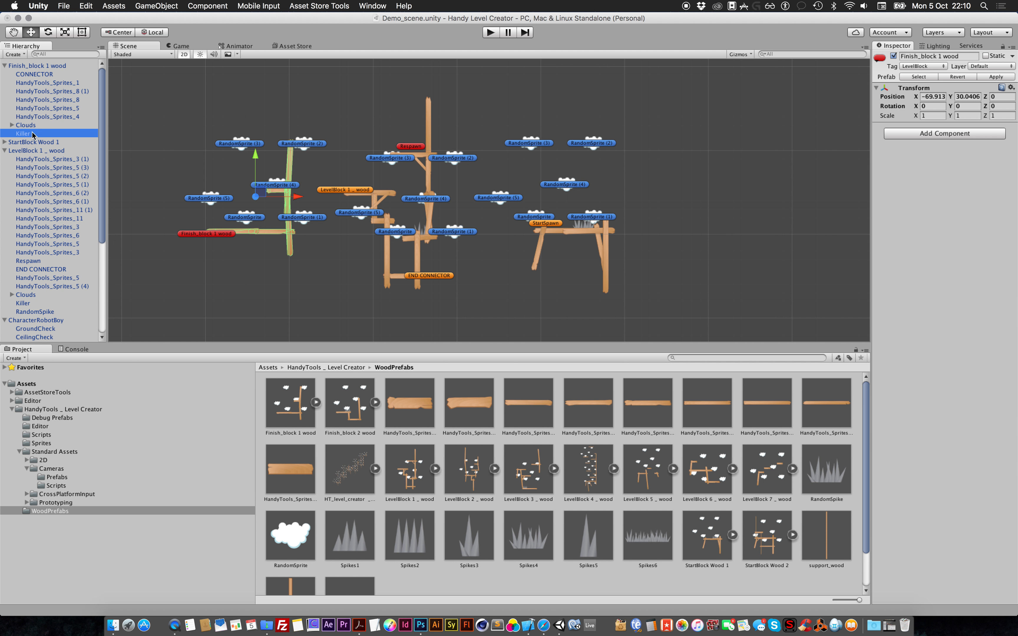
scroll(289, 281, "down", 3)
middle_click_drag(393, 272, 393, 230)
scroll(365, 250, "up", 5)
middle_click_drag(336, 200, 357, 209)
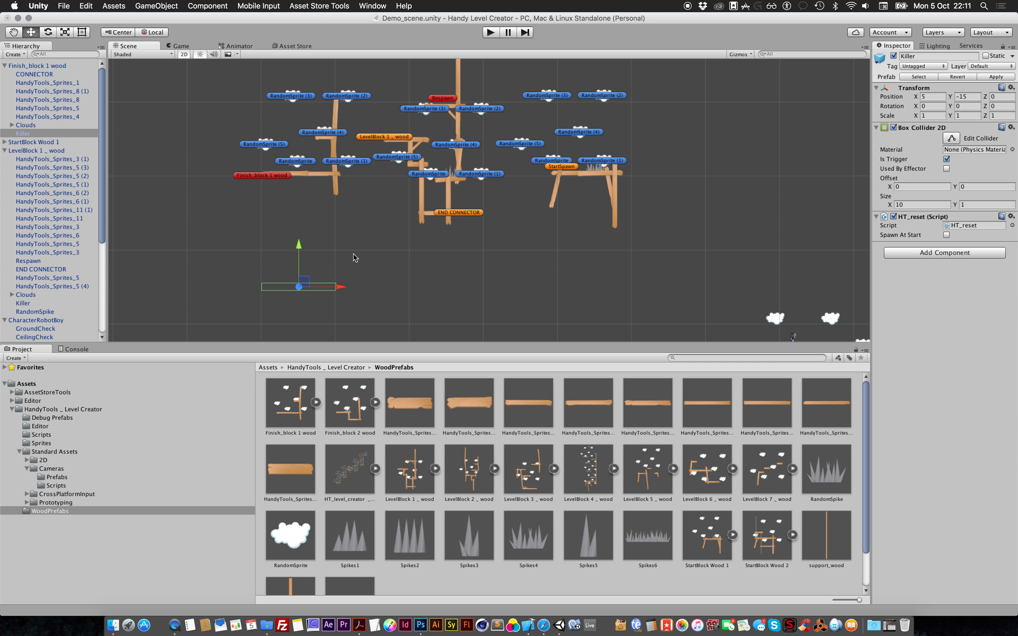
Step: Expand the finish block's Clouds group and examine the first RandomSprite's settings and available sorting layers
left_click(11, 125)
left_click(47, 134)
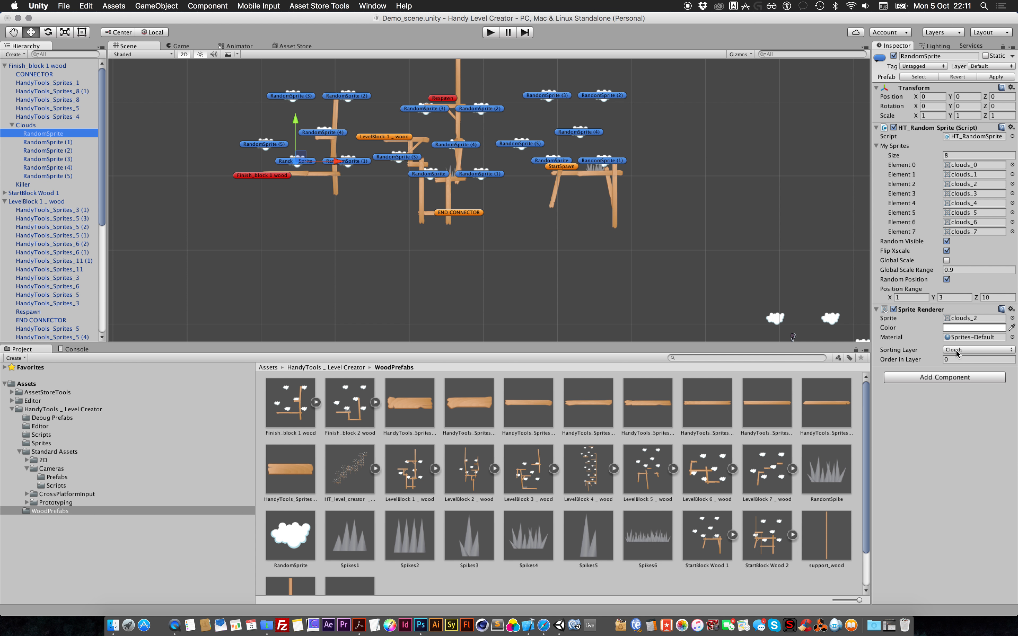
left_click(965, 353)
left_click(964, 445)
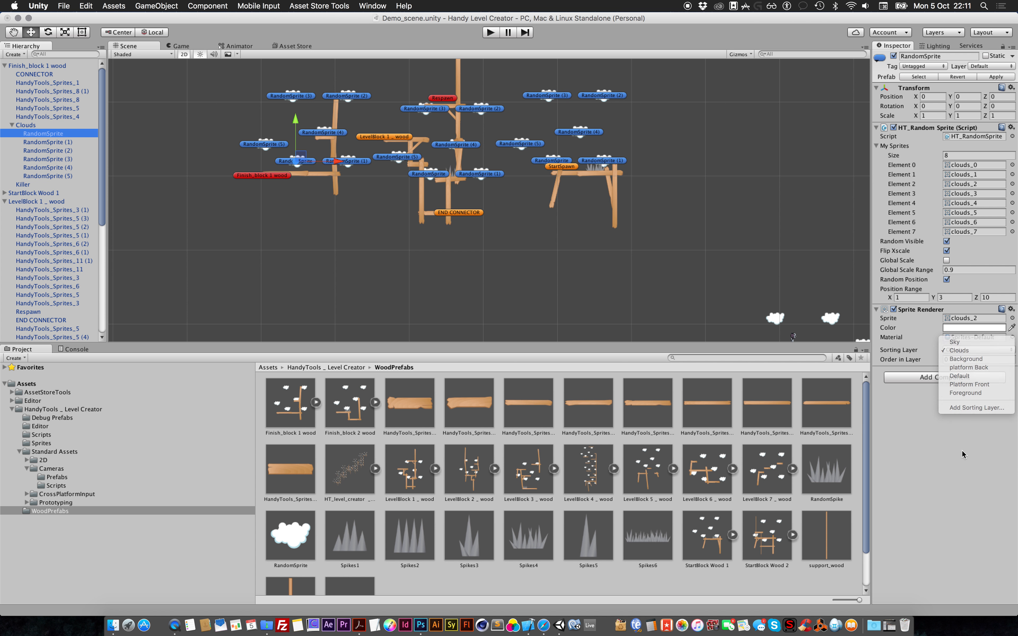
Step: Select the RandomSpike object on LevelBlock 1 _ wood and examine its collider, HT_reset and HT_Random Prefab settings
scroll(323, 172, "up", 10)
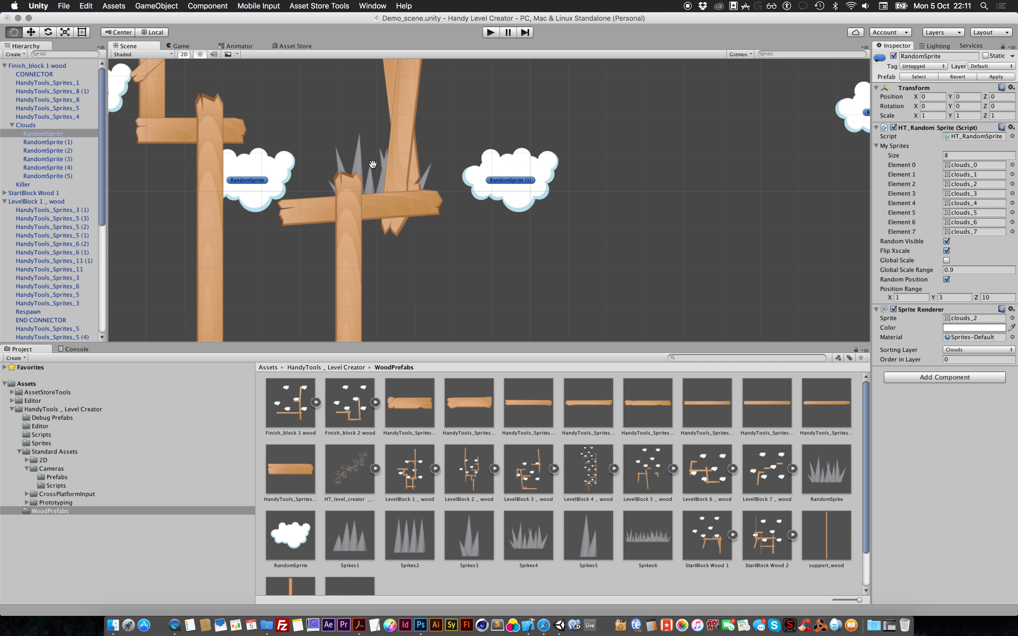
middle_click_drag(363, 156, 428, 182)
left_click(424, 182)
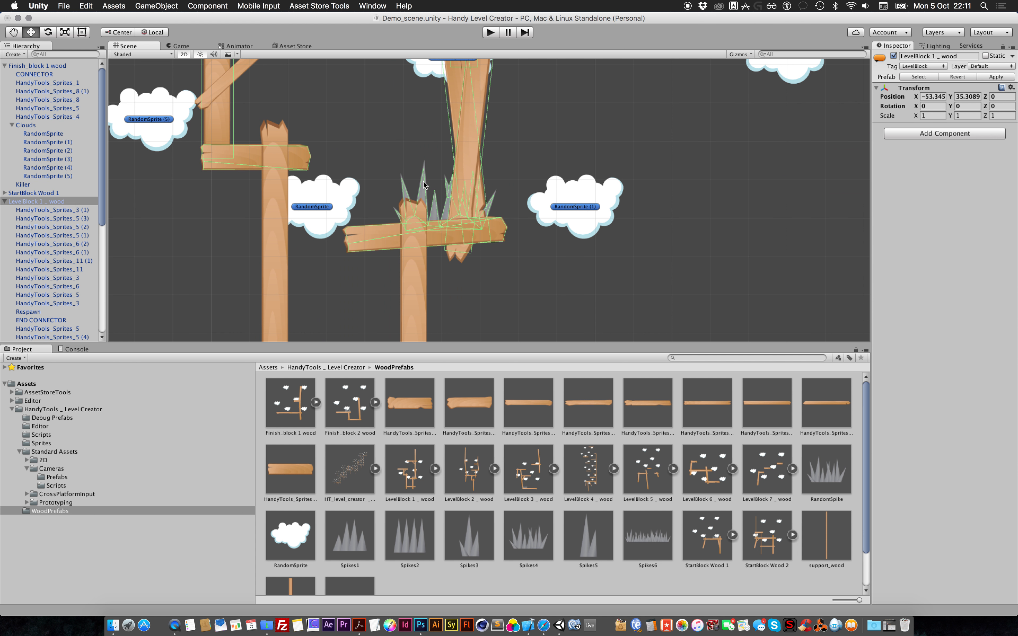
left_click(424, 185)
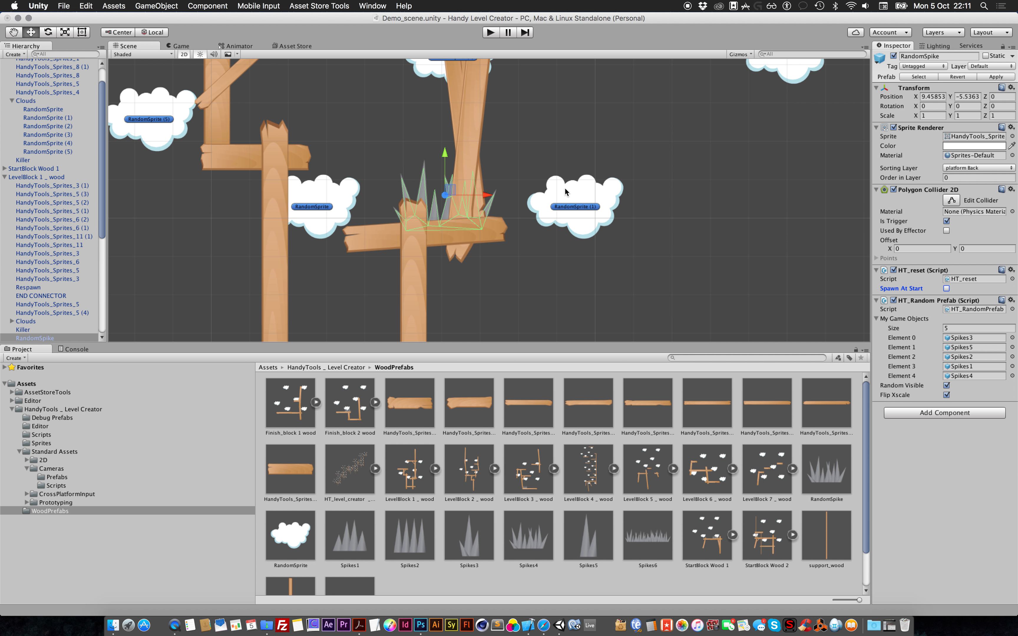
scroll(490, 200, "down", 3)
middle_click_drag(446, 68, 454, 188)
scroll(454, 188, "down", 5)
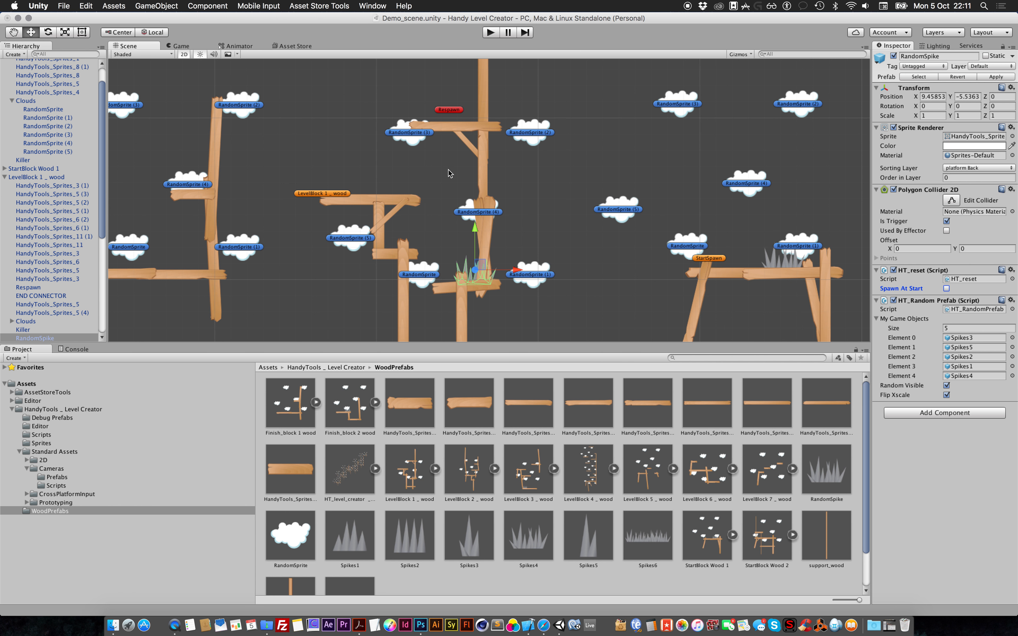
middle_click_drag(458, 118, 442, 126)
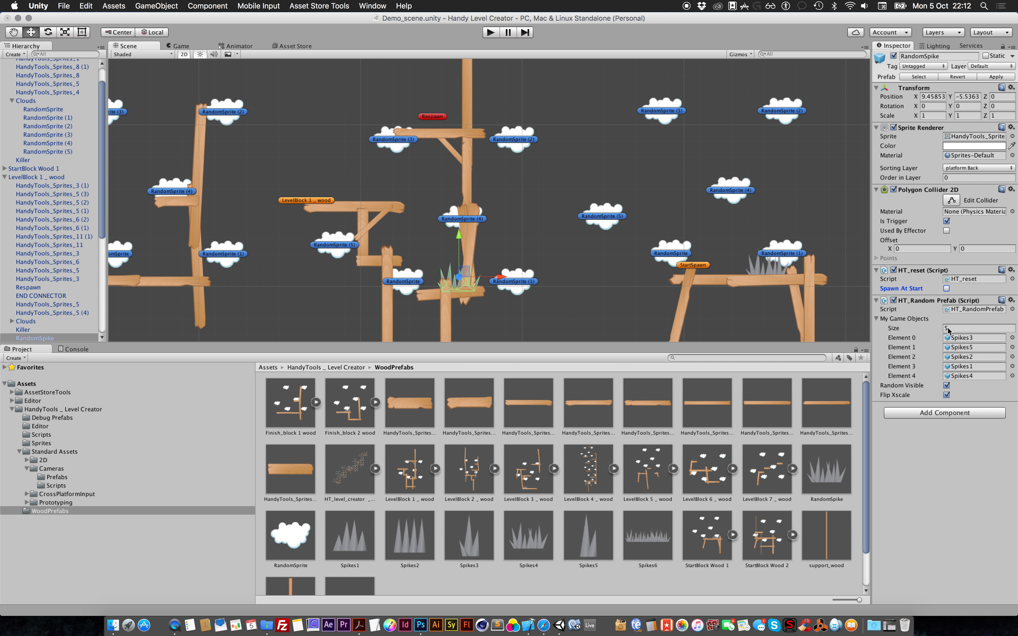
scroll(462, 278, "up", 5)
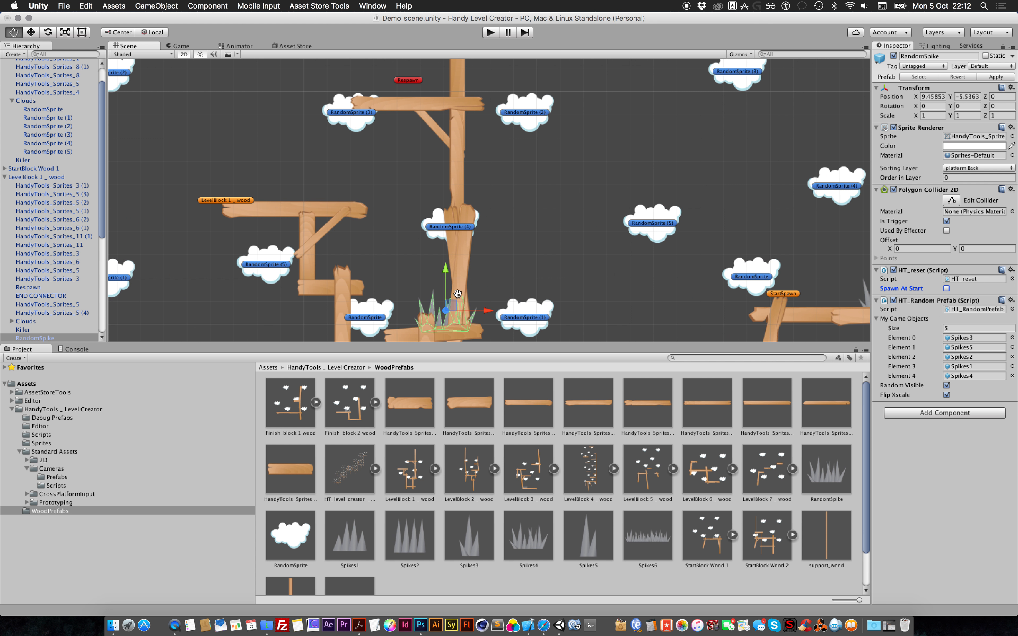
scroll(443, 227, "up", 3)
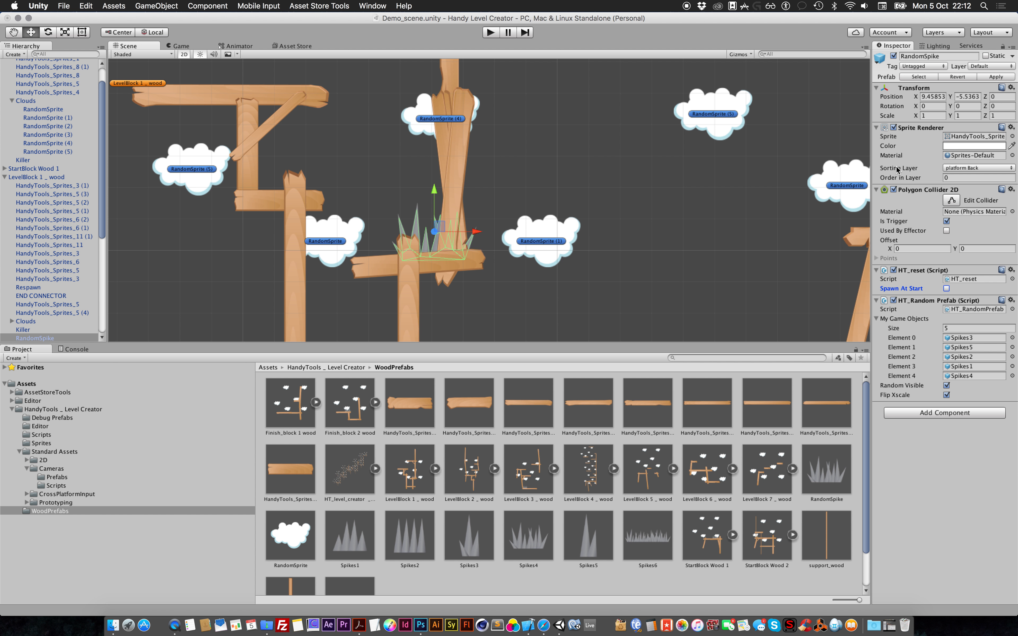
Step: Disable the RandomSpike's Sprite Renderer and Polygon Collider 2D components, then enable both again
left_click(893, 128)
left_click(893, 190)
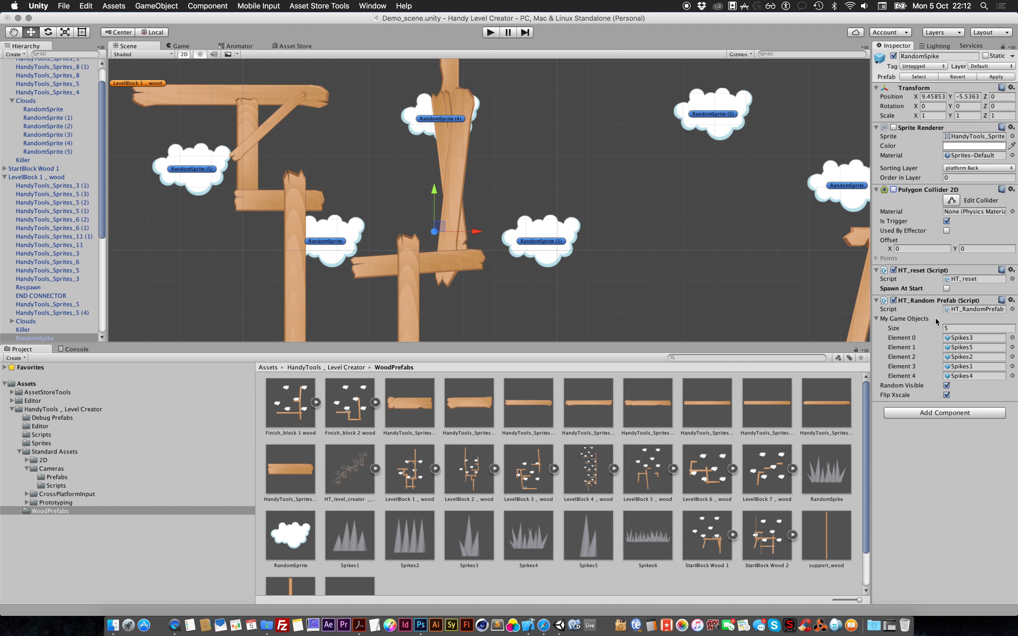
left_click(893, 190)
left_click(893, 128)
Step: Delete the Finish_block 1 wood, StartBlock Wood 1 and LevelBlock 1 _ wood instances from the scene
scroll(547, 168, "down", 10)
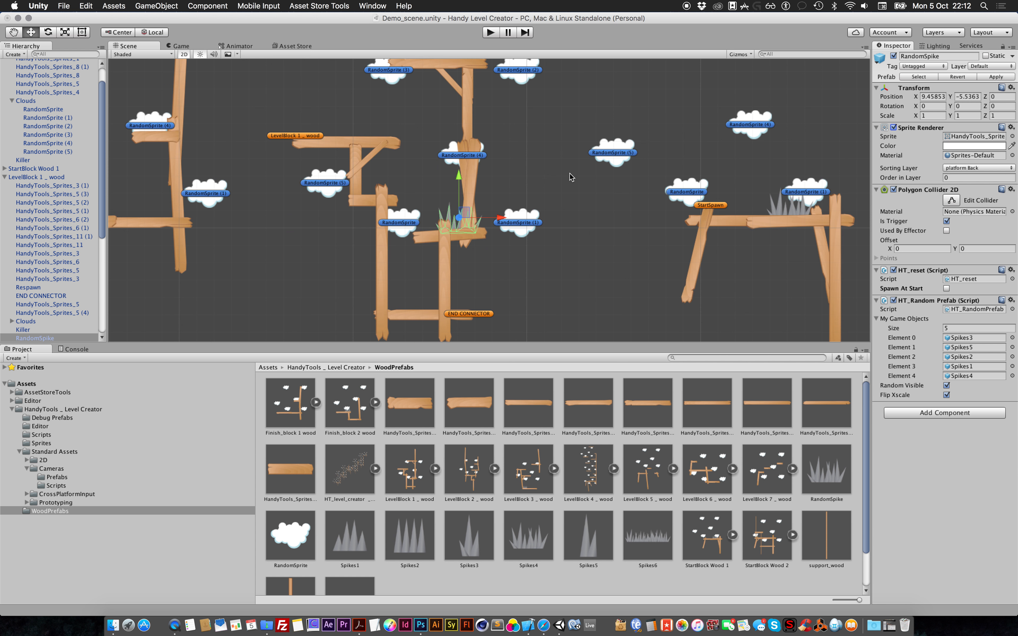
middle_click_drag(555, 229, 561, 235)
scroll(45, 139, "up", 3)
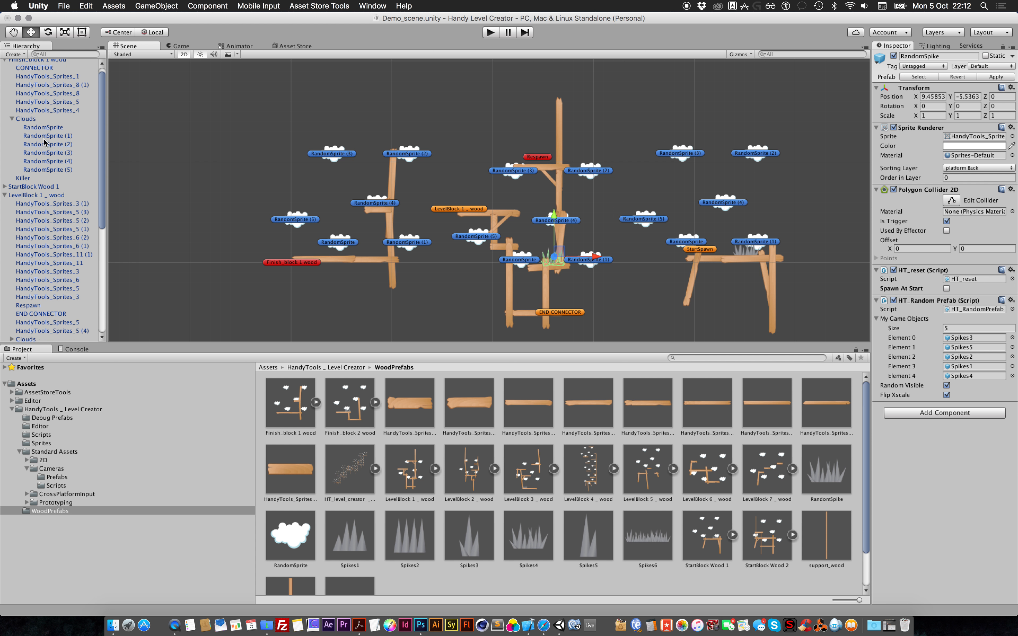
left_click(5, 65)
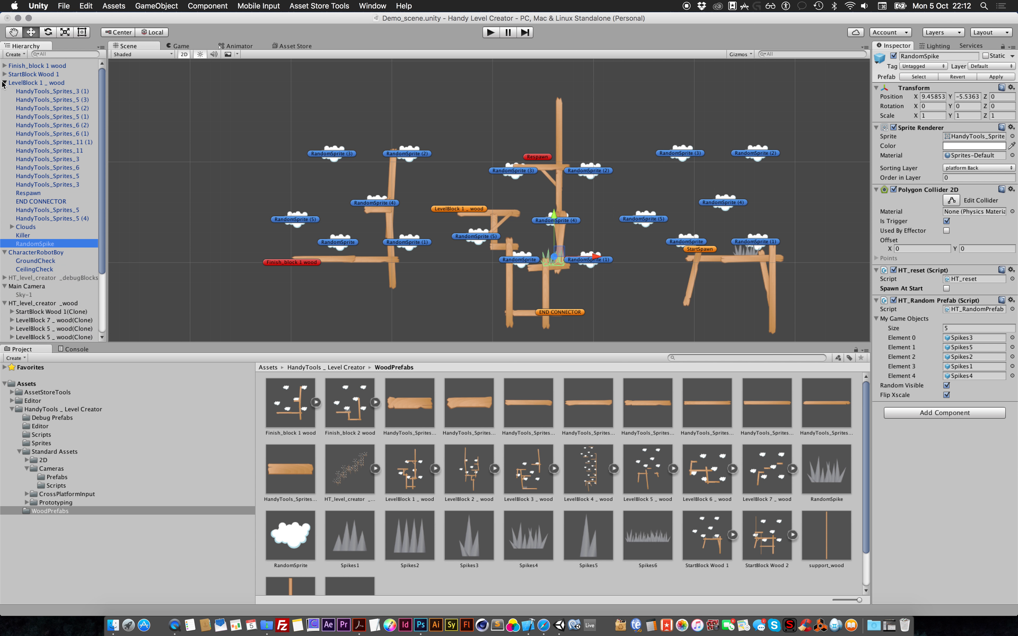
left_click(3, 83)
left_click(15, 83)
left_click(31, 66, "super")
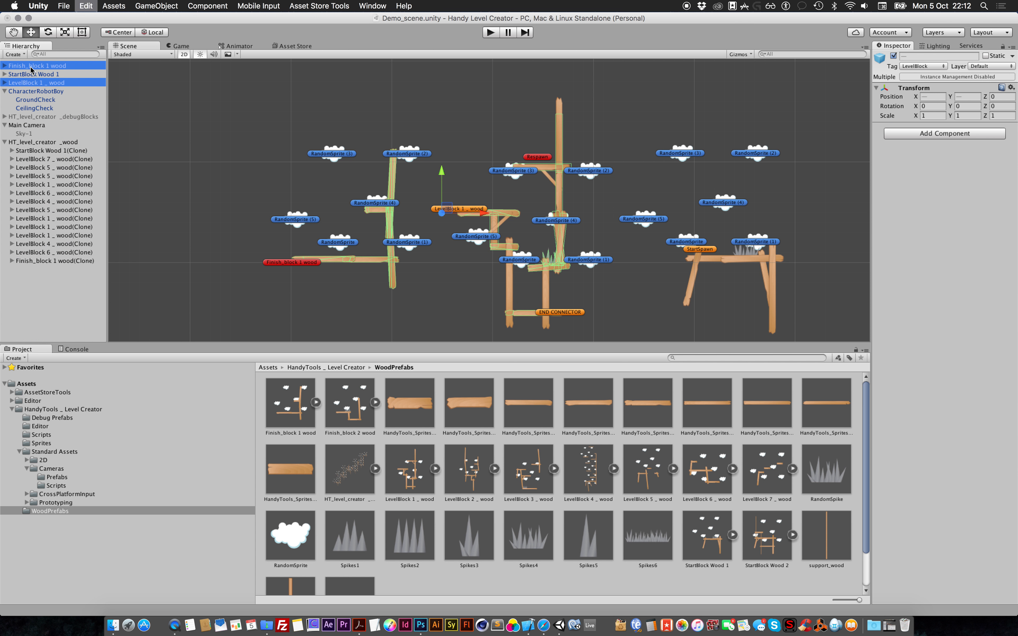
key("super+BackSpace")
left_click(32, 68)
key("super+BackSpace")
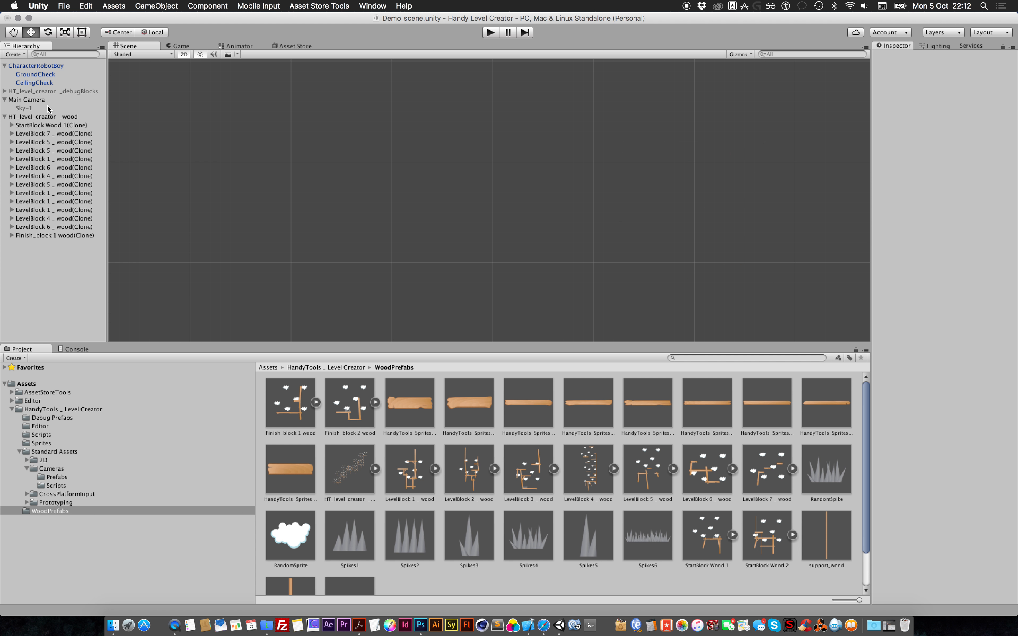
Step: Select HT_level_creator _wood, frame its generated level in the scene, and turn off Repeat Blocks
left_click(48, 117)
scroll(450, 165, "down", 10)
scroll(521, 196, "down", 4)
left_click_drag(581, 222, 585, 224, "alt")
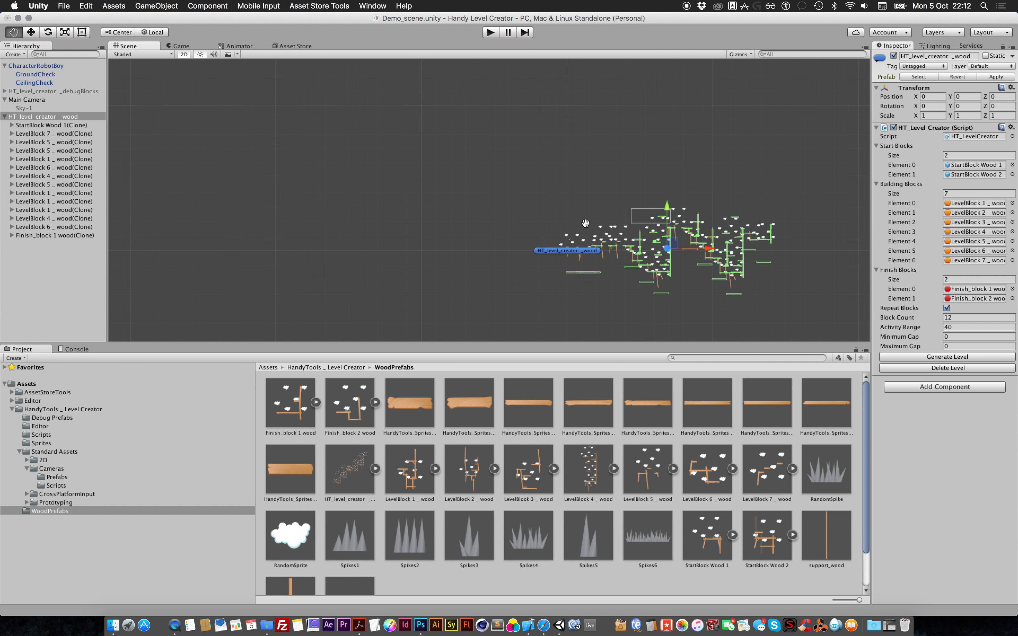
key("f")
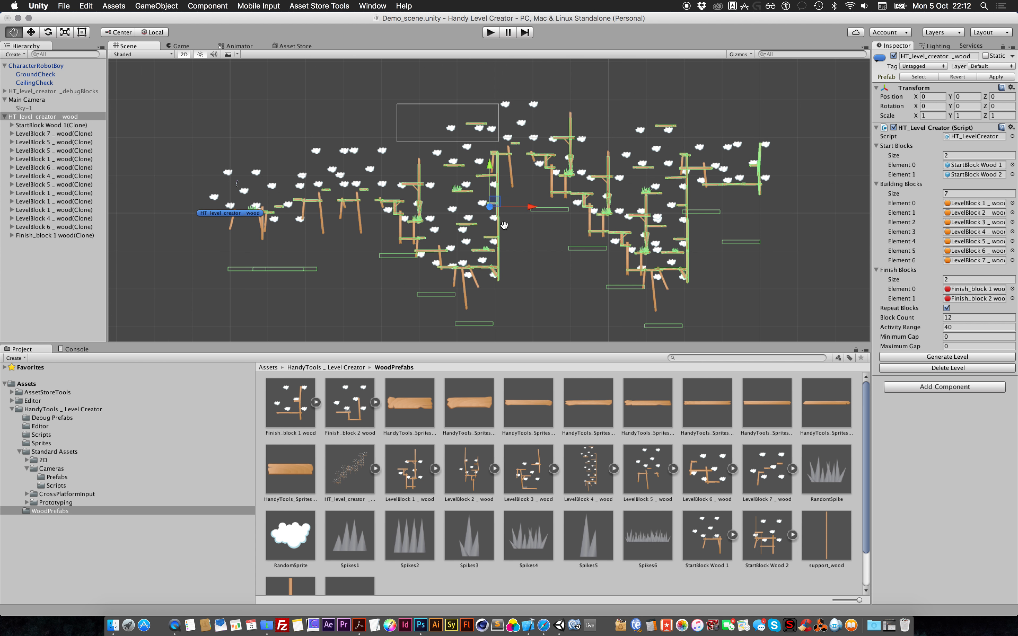
key("w")
left_click(947, 308)
left_click(947, 308)
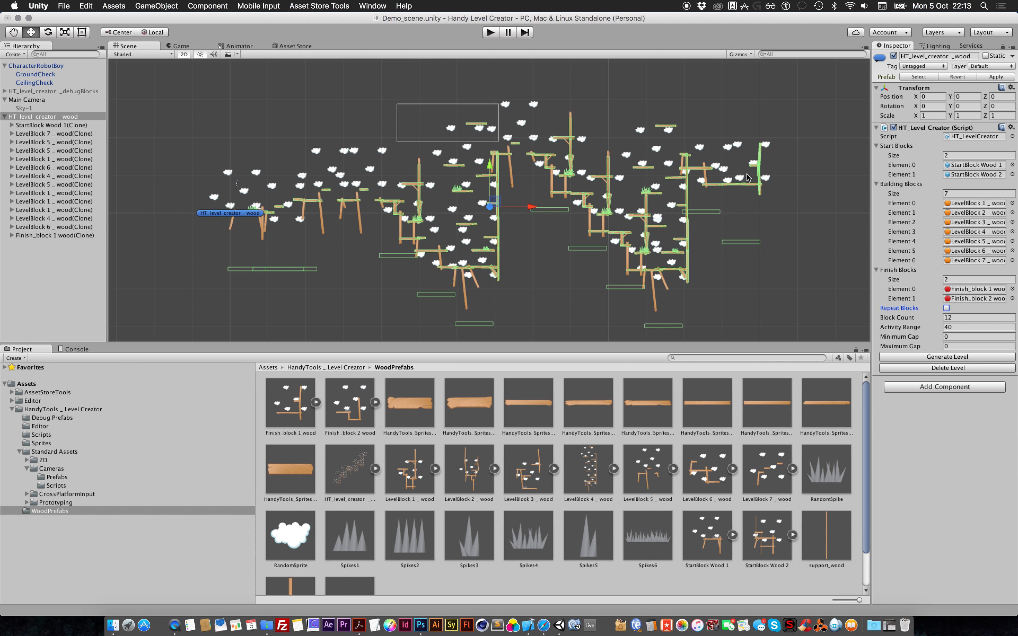
Step: Check the Finish_block 1 wood(Clone) at the end of the generated level, then reselect HT_level_creator _wood
left_click(41, 238)
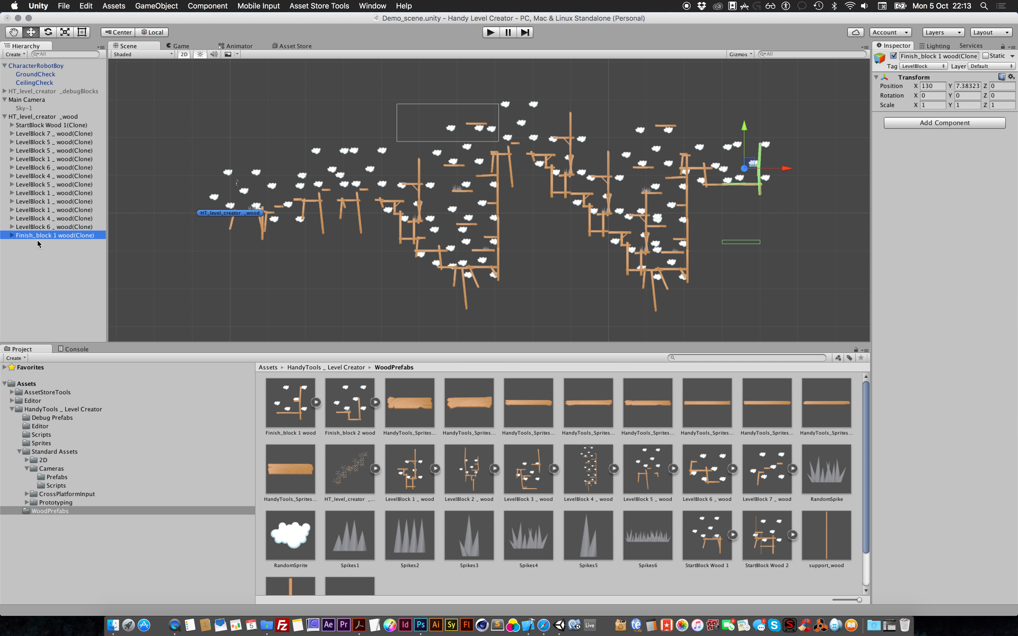
left_click(23, 117)
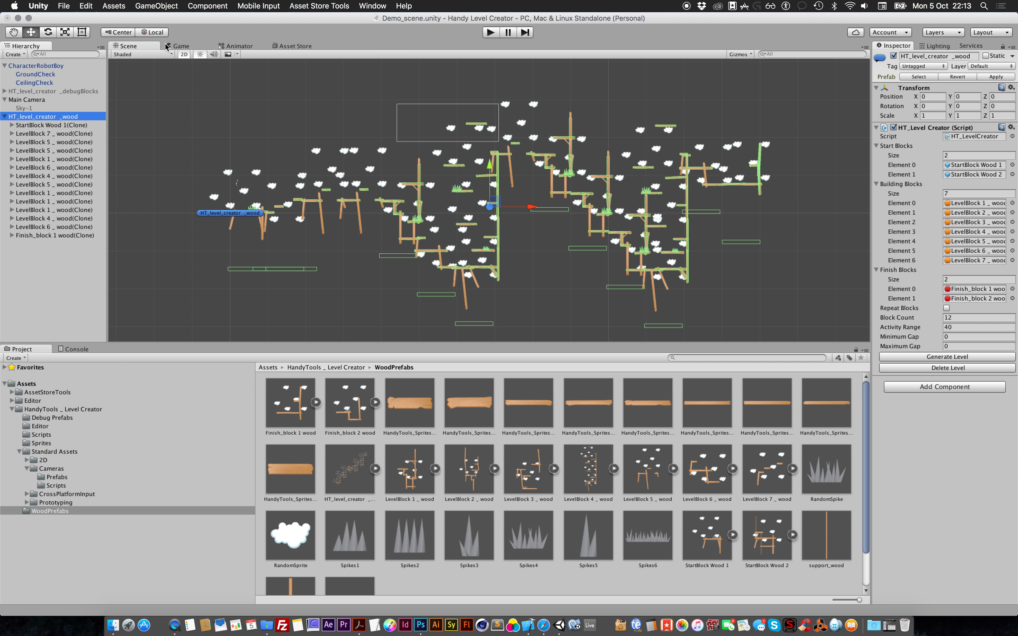
Step: Dock the Game view beside the Scene view
left_click(180, 46)
left_click_drag(325, 92, 749, 252)
left_click_drag(614, 170, 495, 105)
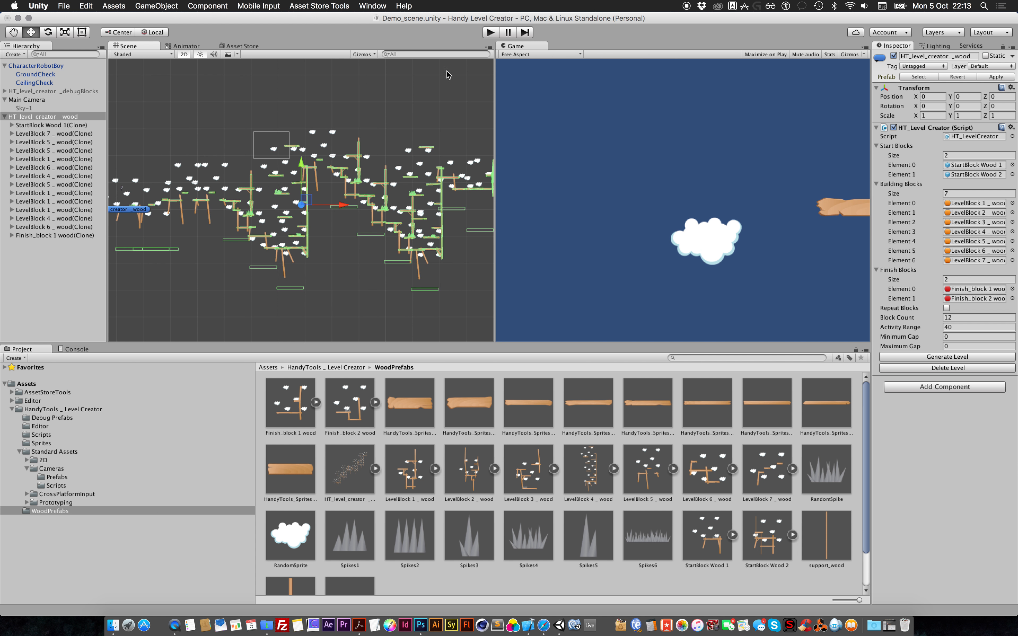
Step: Play the scene, move the character right, and inspect the inactive LevelBlock 4 _ wood(Clone) outside the activity range
left_click(490, 33)
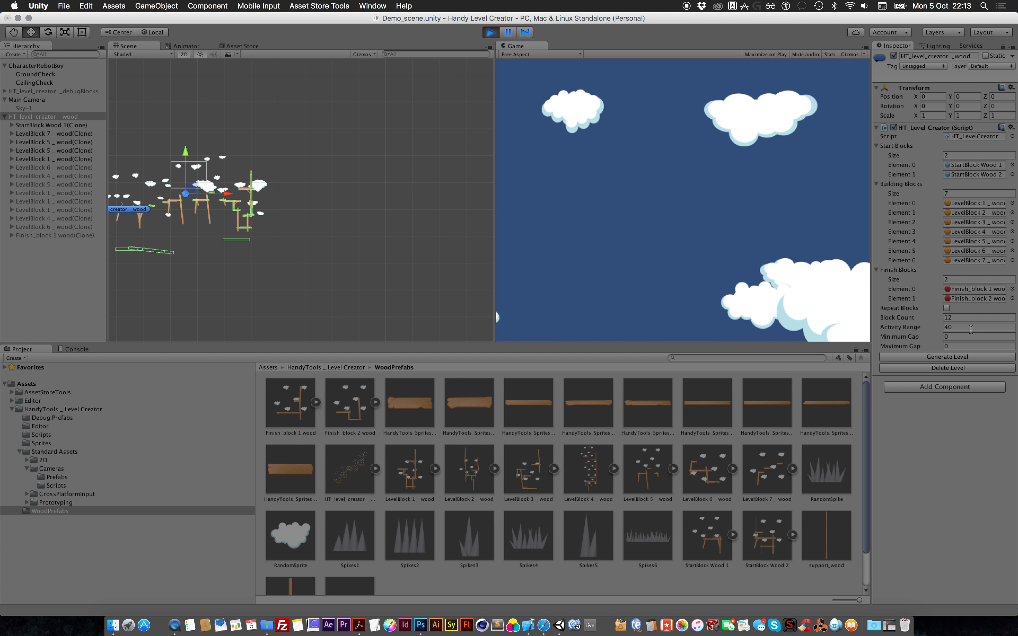
key("Right")
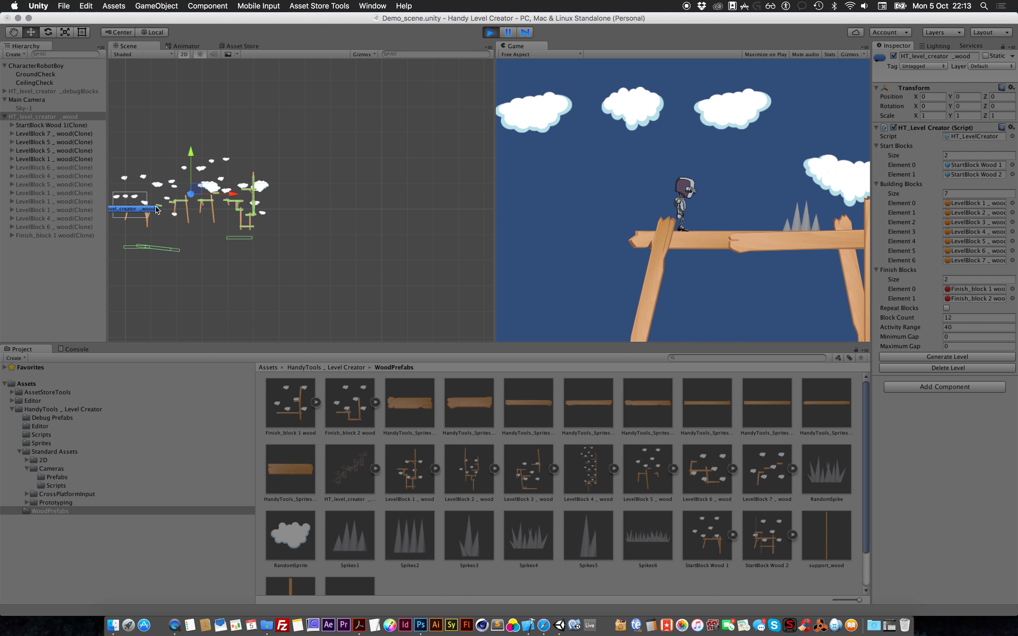
scroll(190, 214, "up", 6)
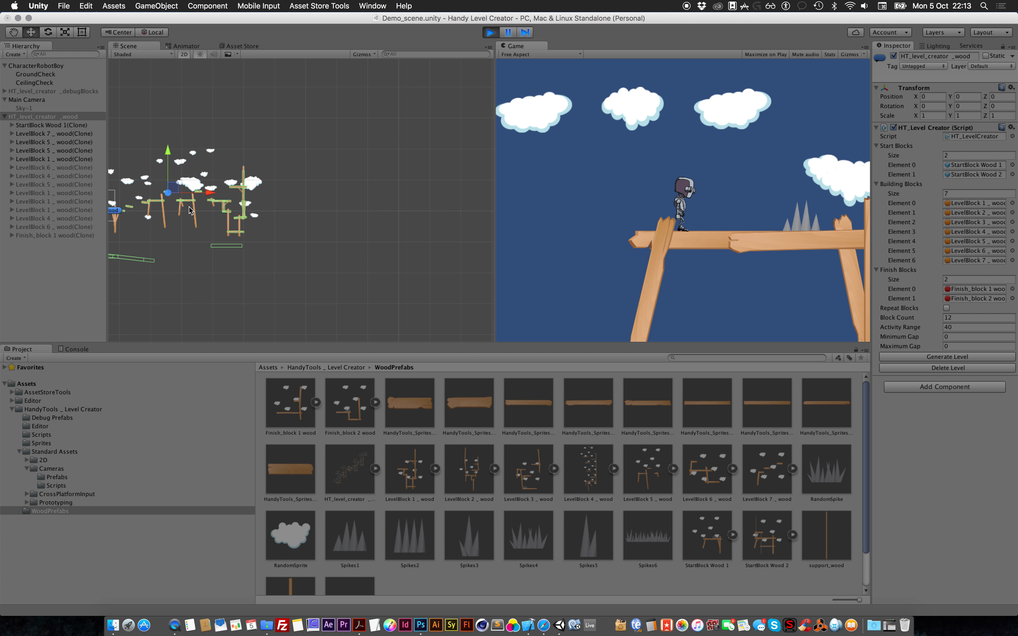
middle_click_drag(188, 214, 336, 221)
scroll(341, 209, "up", 10)
scroll(341, 210, "down", 8)
left_click(58, 174)
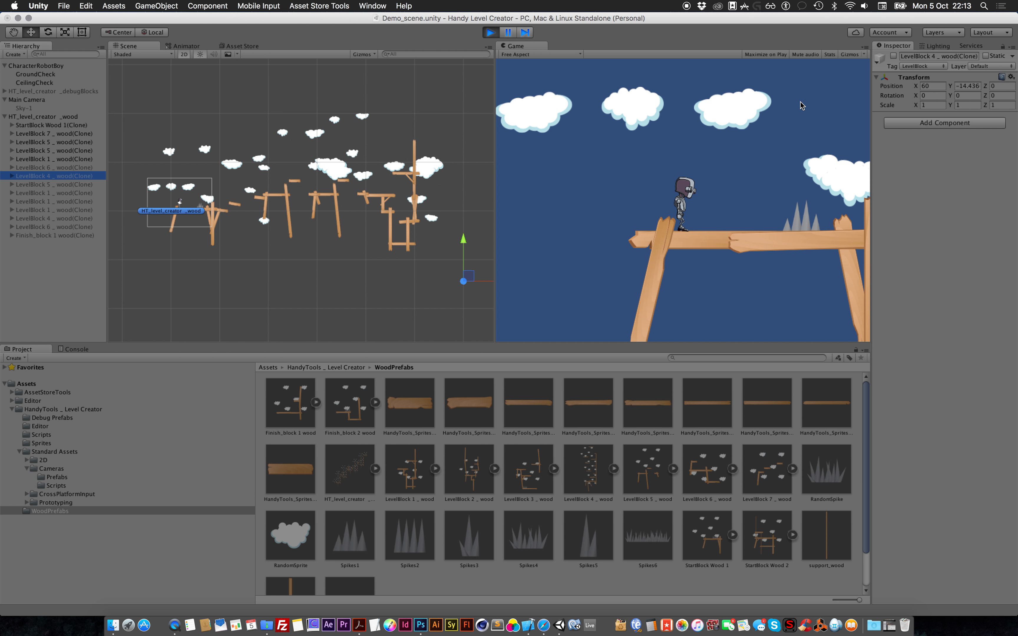
left_click(897, 58)
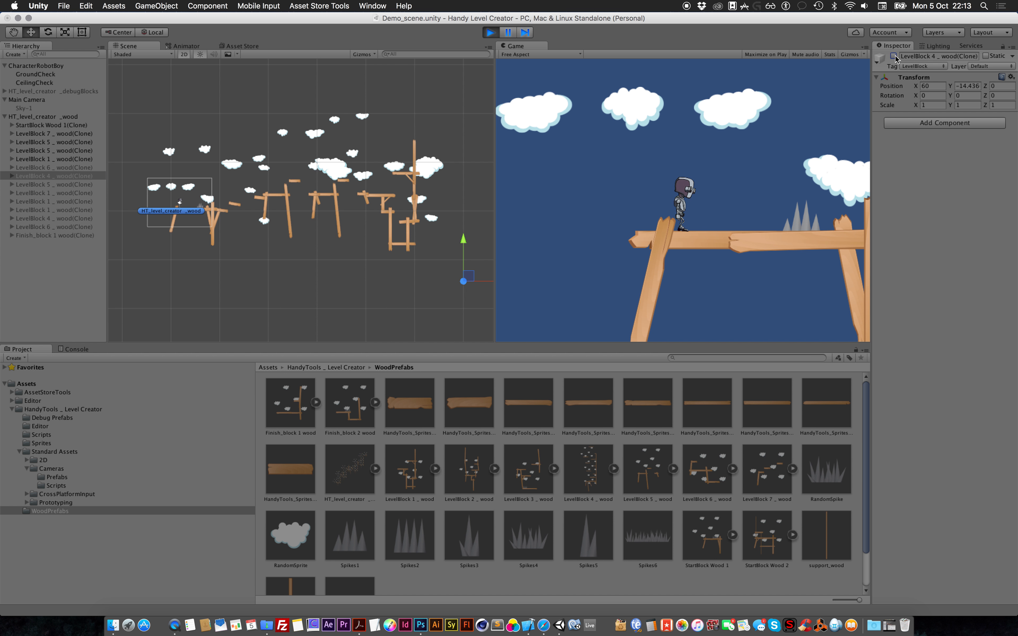
scroll(393, 178, "down", 5)
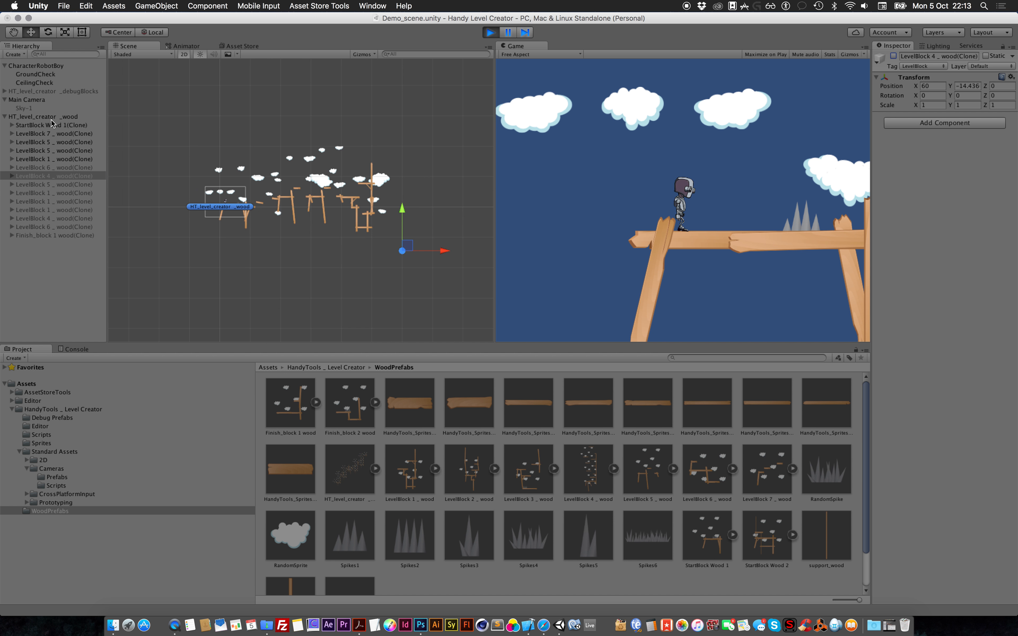
Step: Select the tilted HandyTools_Sprites_5 plank in LevelBlock 7 _ wood(Clone) and examine its HT_Random Rotate range and the platforms around it
scroll(241, 202, "up", 10)
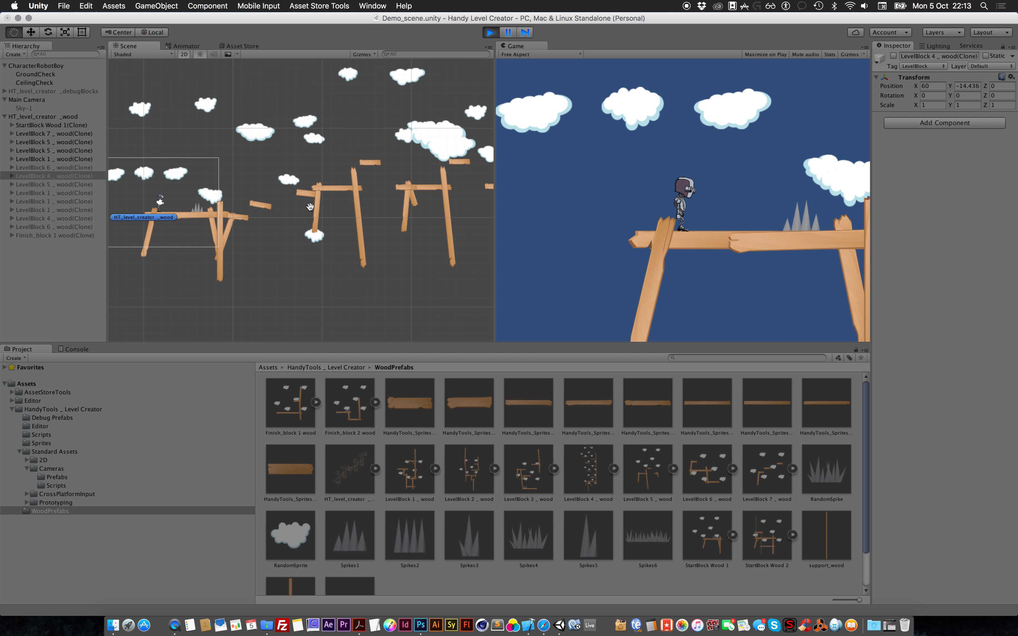
scroll(270, 208, "up", 5)
left_click(259, 200)
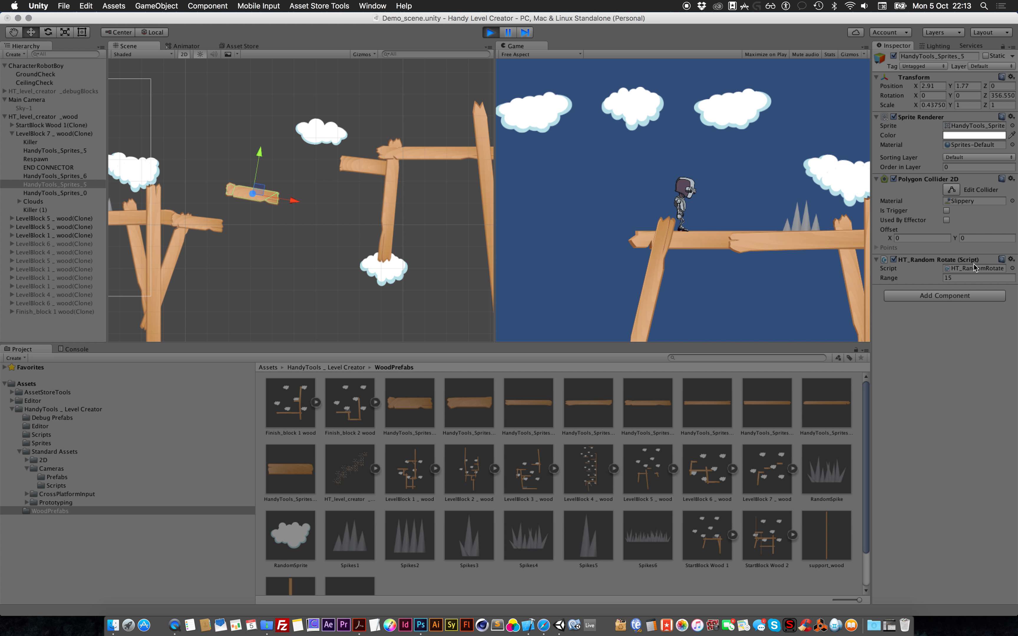
scroll(301, 200, "down", 5)
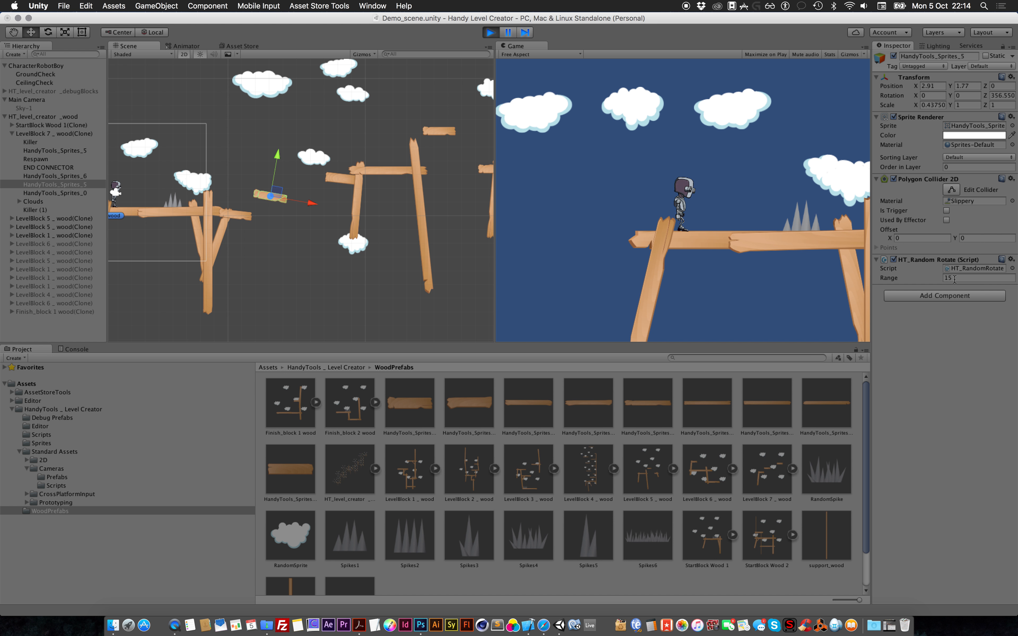
scroll(263, 186, "down", 2)
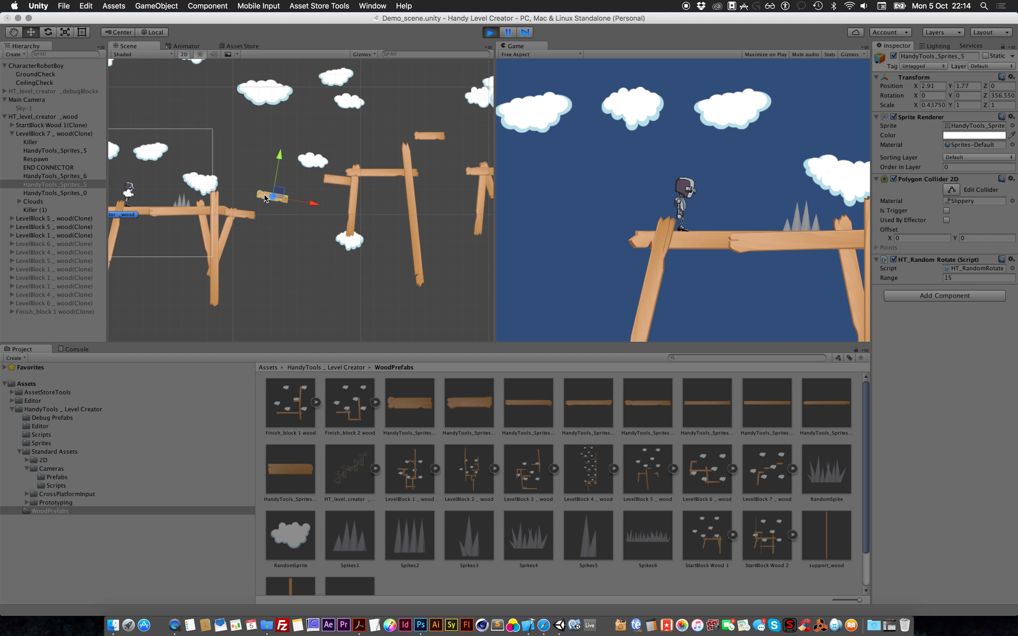
scroll(269, 198, "down", 5)
scroll(303, 205, "up", 5)
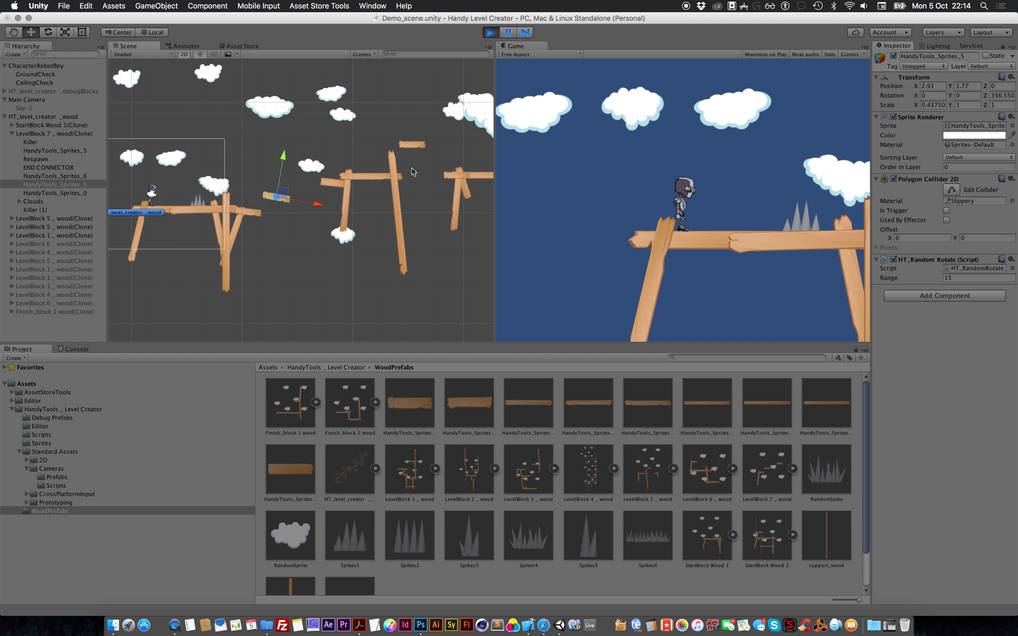
scroll(235, 199, "down", 2)
scroll(265, 215, "up", 2)
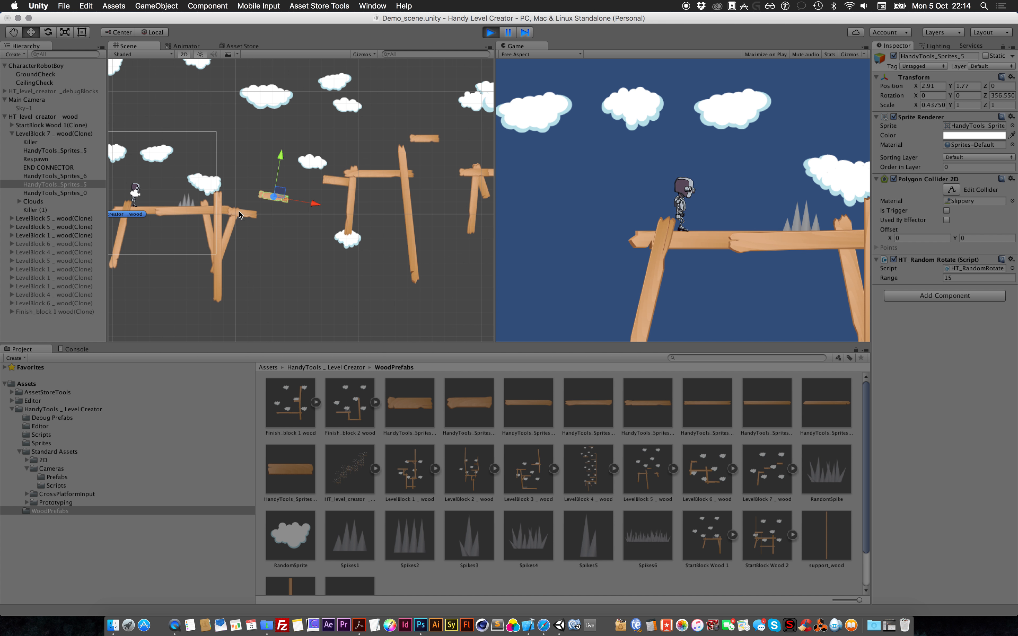
scroll(268, 206, "down", 3)
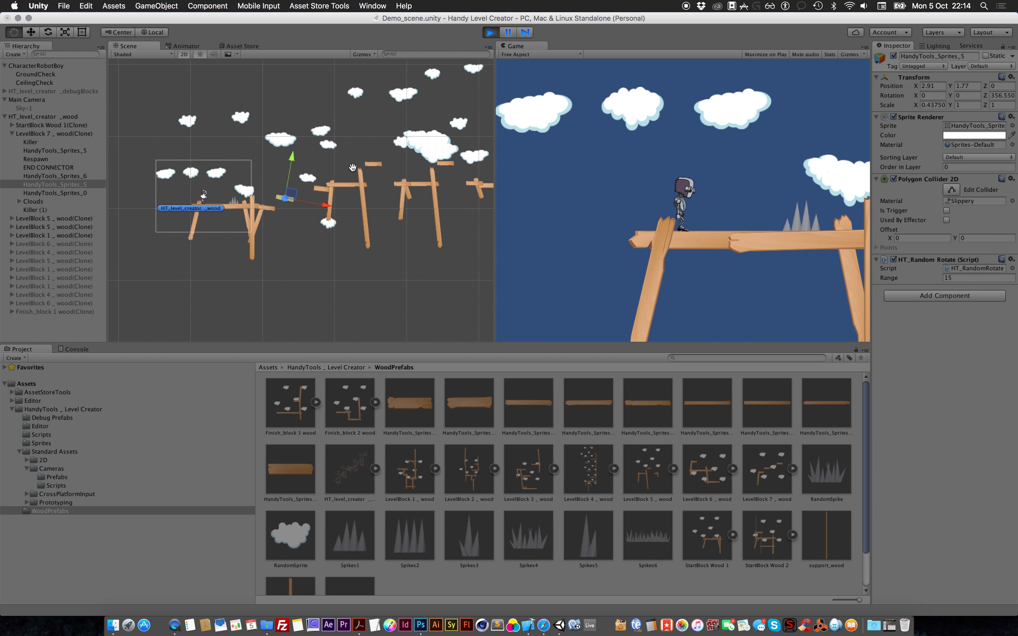
scroll(372, 184, "down", 5)
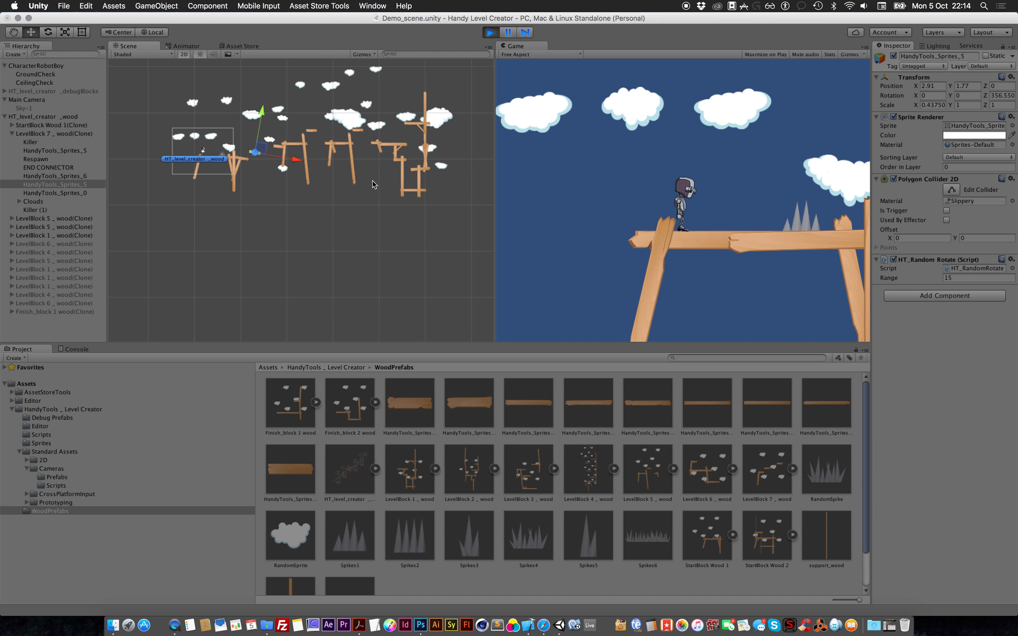
middle_click_drag(372, 182, 385, 218)
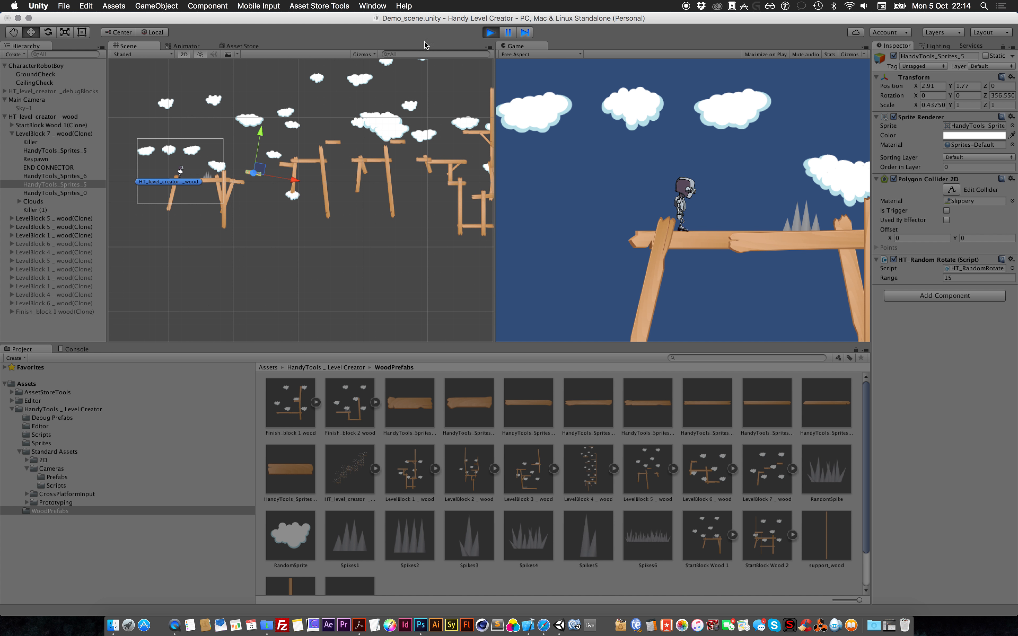
Step: Stop playing the scene, collapse HT_level_creator _wood and select it
left_click(490, 32)
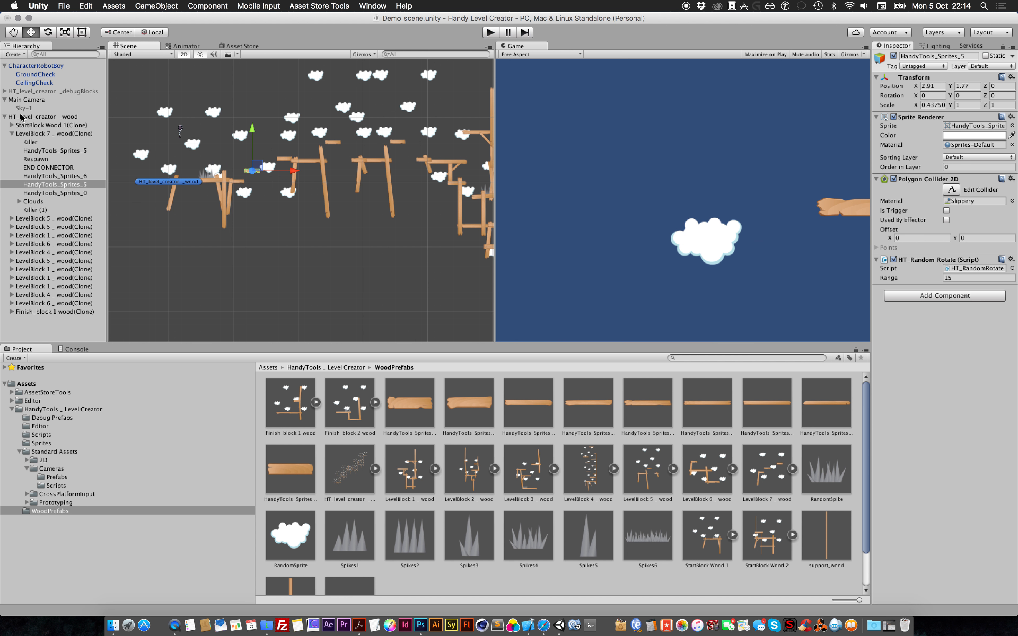
left_click(2, 119)
left_click(4, 116)
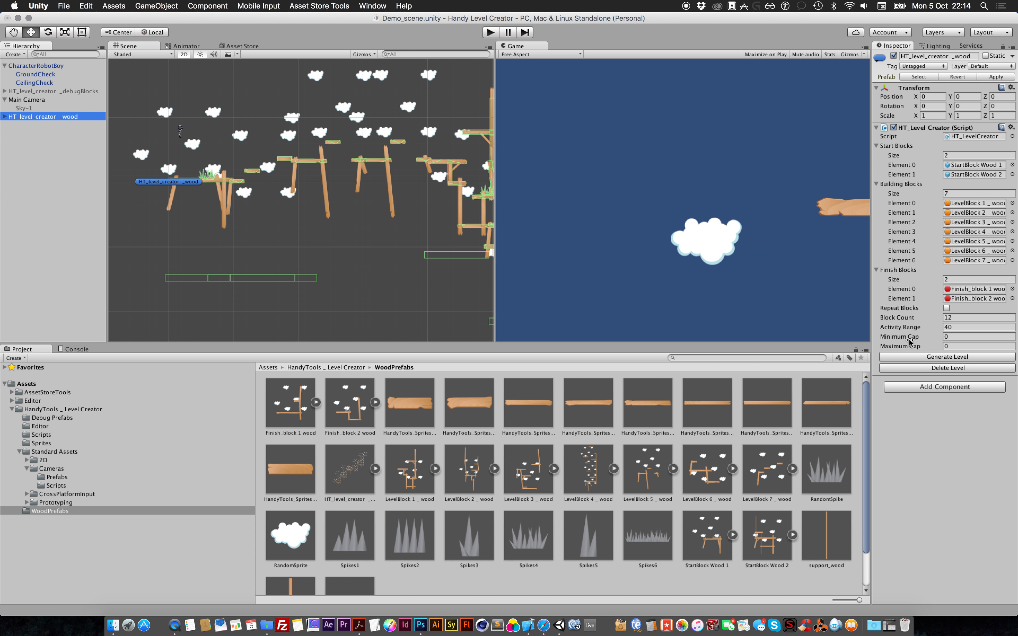
Step: Set the wood level creator's Maximum Gap to 20 and generate a new level
left_click(960, 345)
left_click(888, 336)
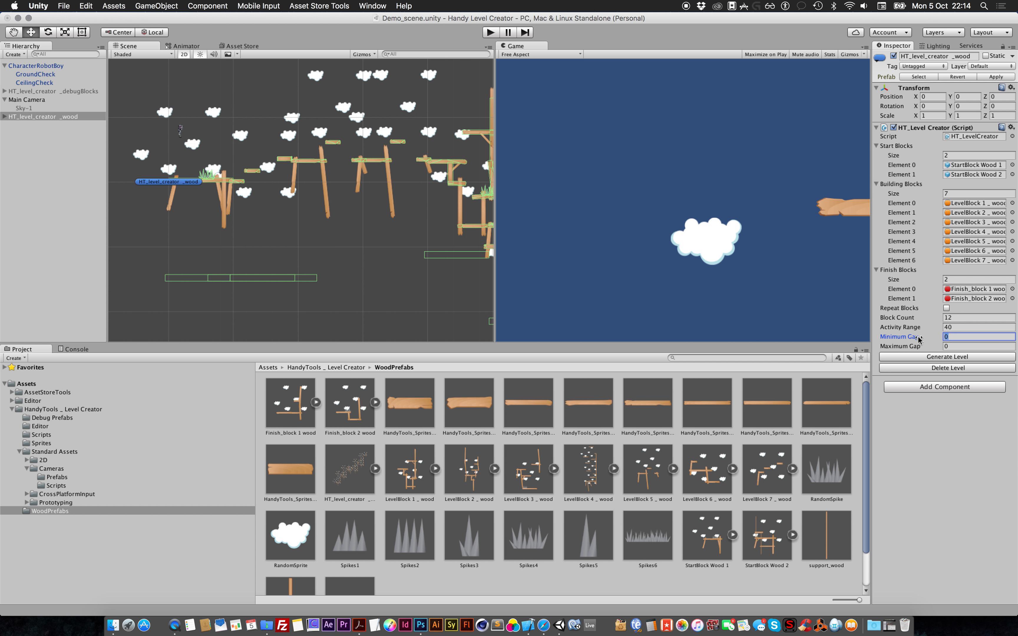
left_click(962, 347)
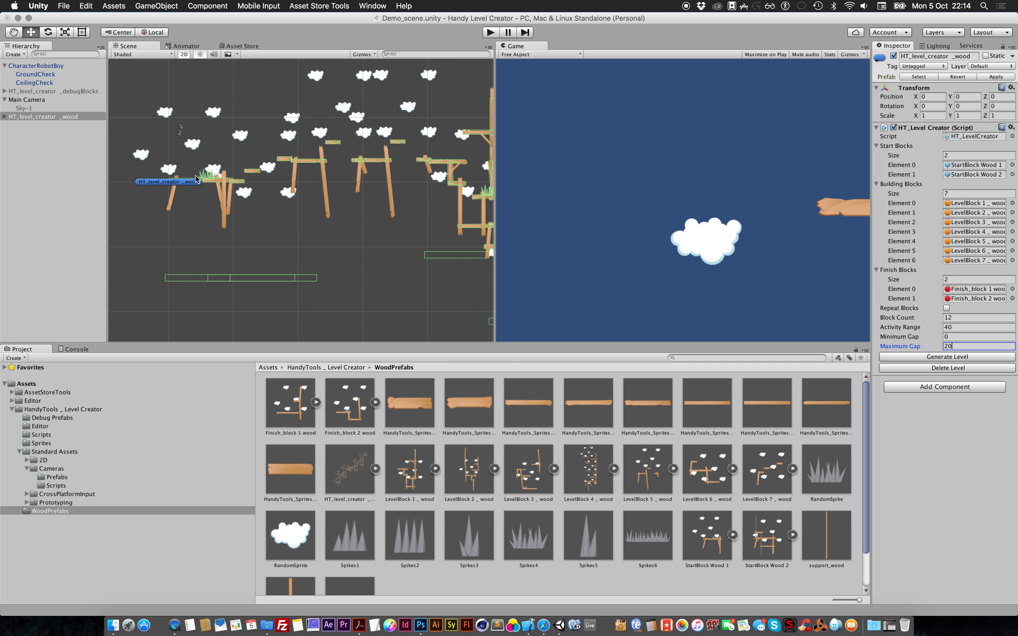
left_click(966, 356)
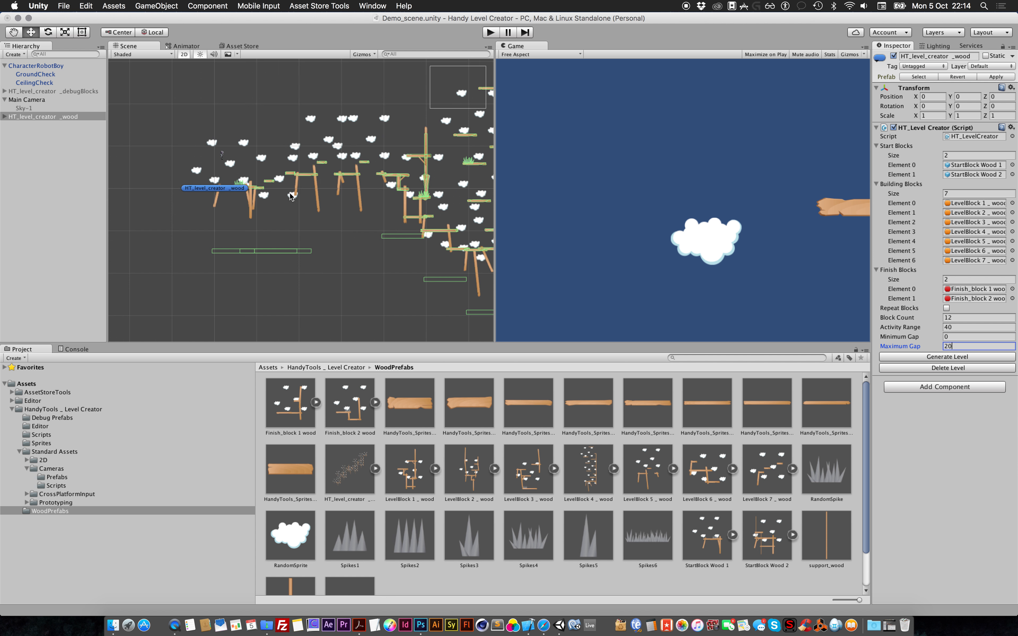
left_click(932, 357)
left_click(932, 358)
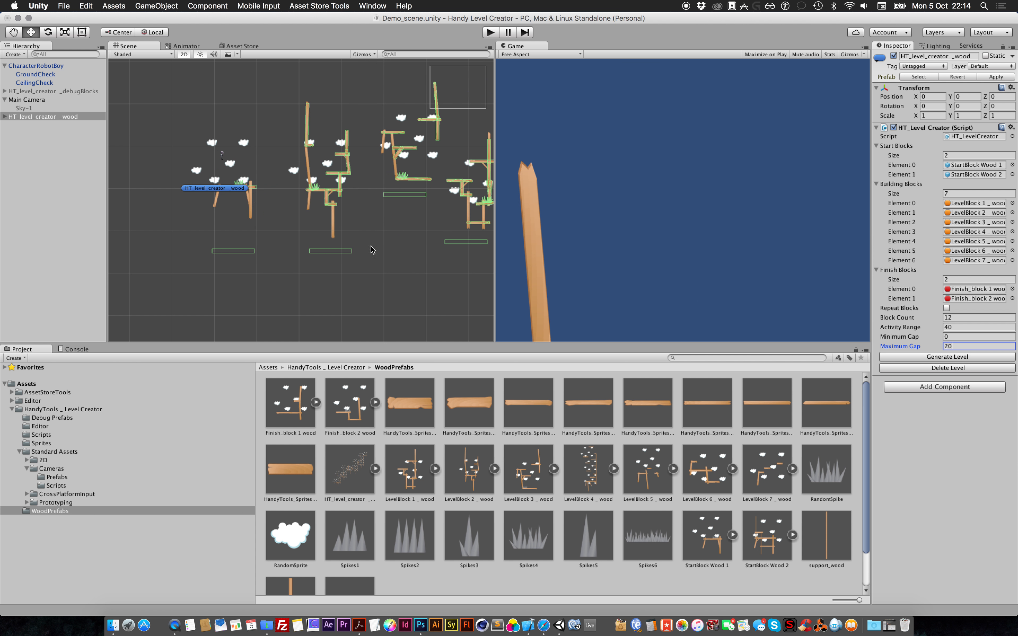
scroll(372, 247, "down", 5)
middle_click_drag(367, 213, 285, 212)
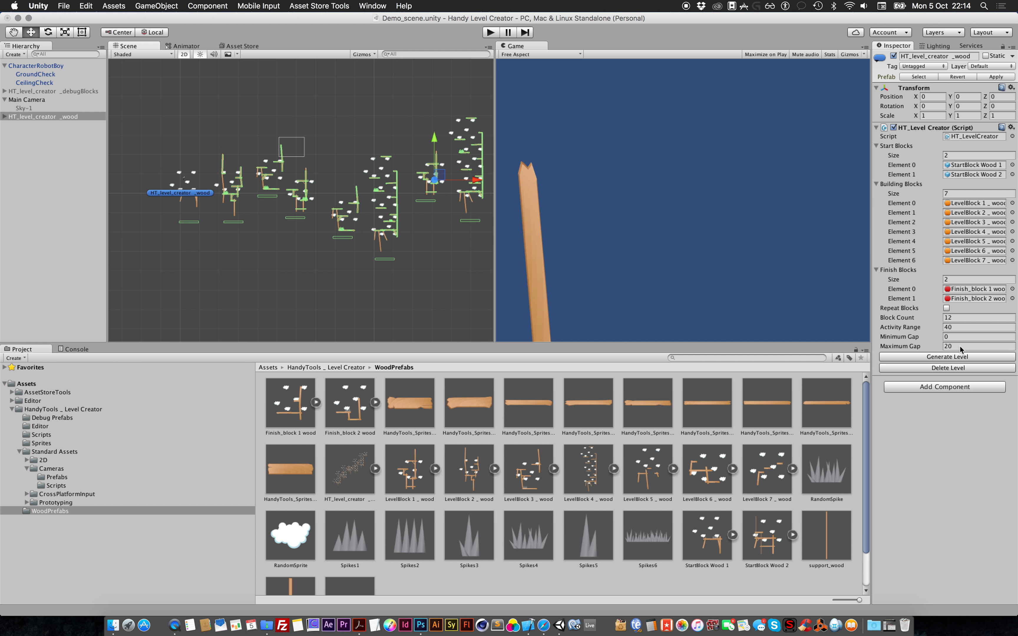
Step: Generate the wood level again and examine the gaps between its blocks
left_click(956, 357)
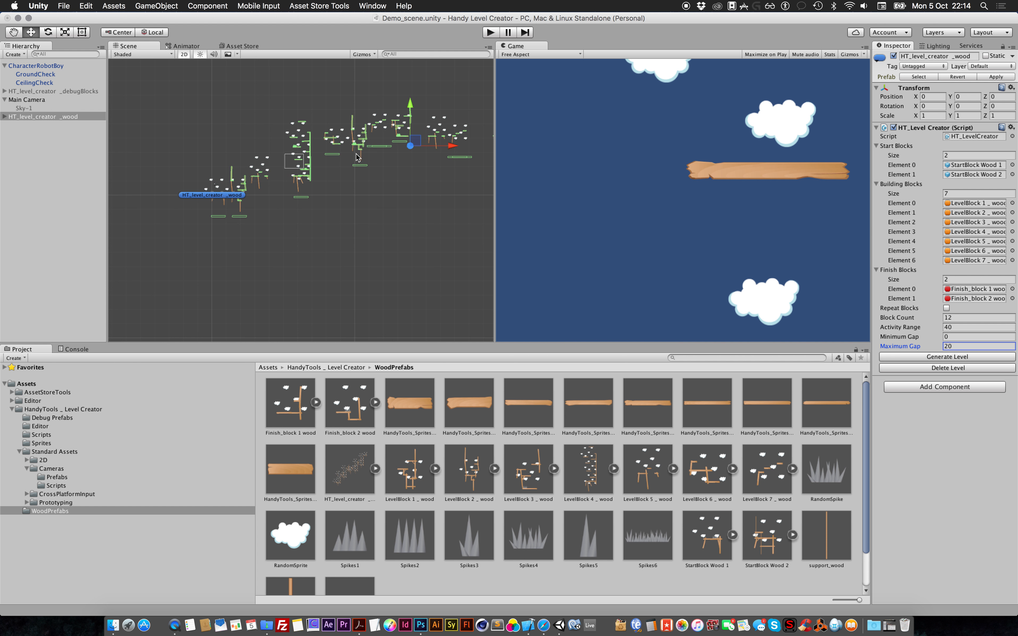
middle_click_drag(378, 167, 362, 175)
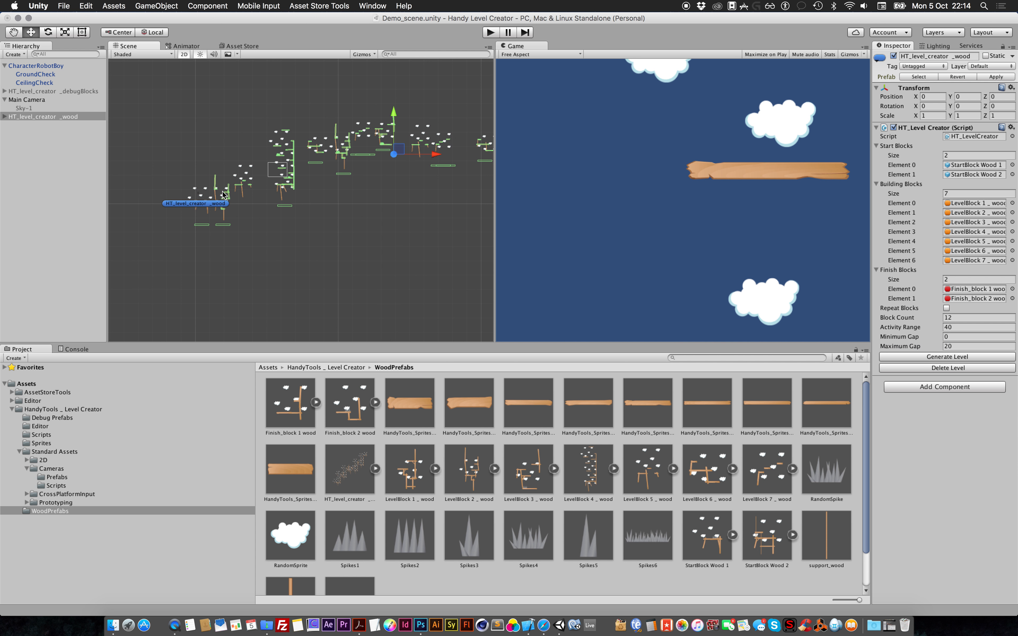
scroll(245, 198, "up", 3)
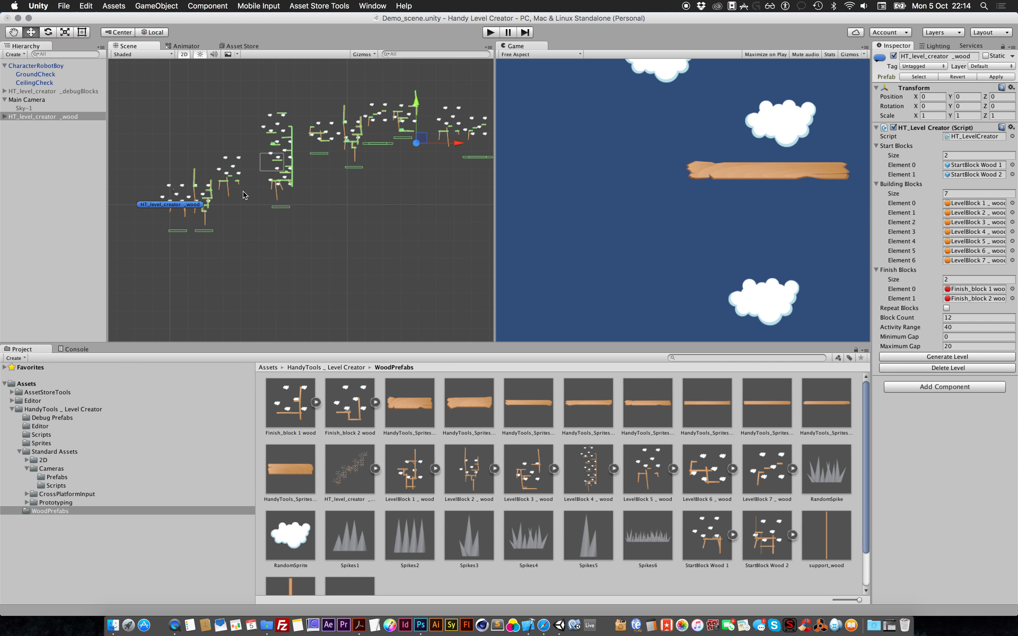
middle_click_drag(243, 190, 298, 207)
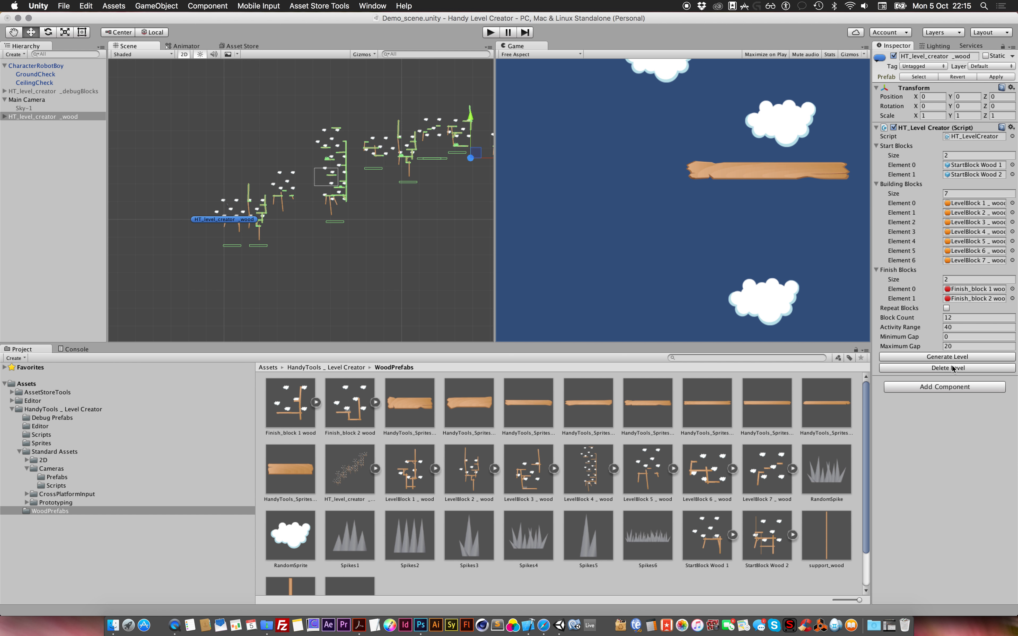
Step: Delete the generated wood level, and run the scene briefly to check level generation at runtime
left_click(940, 368)
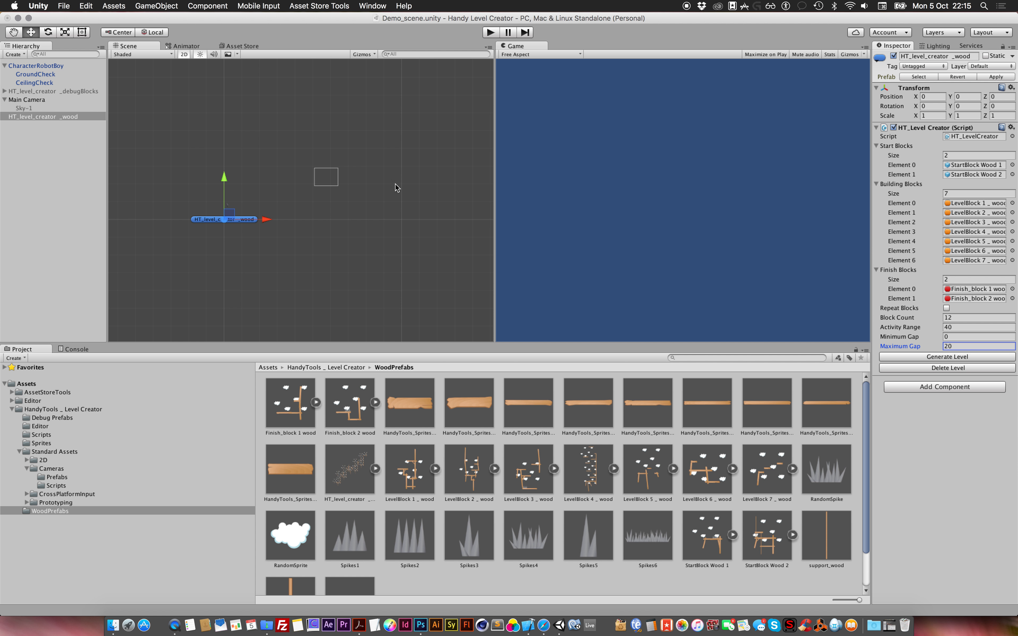
scroll(204, 168, "up", 2)
middle_click_drag(243, 187, 250, 169)
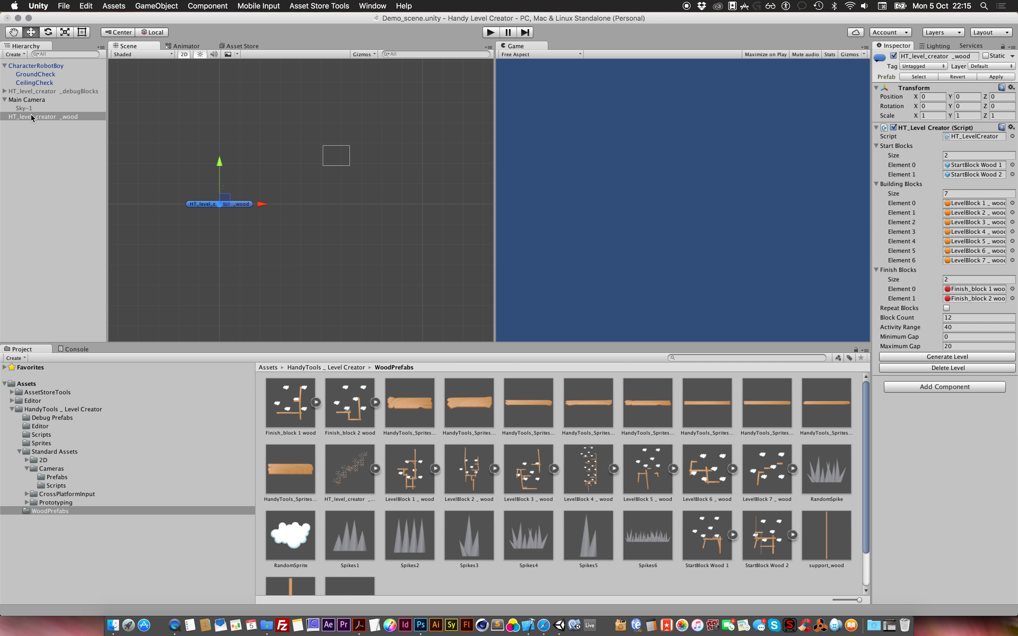
left_click(491, 32)
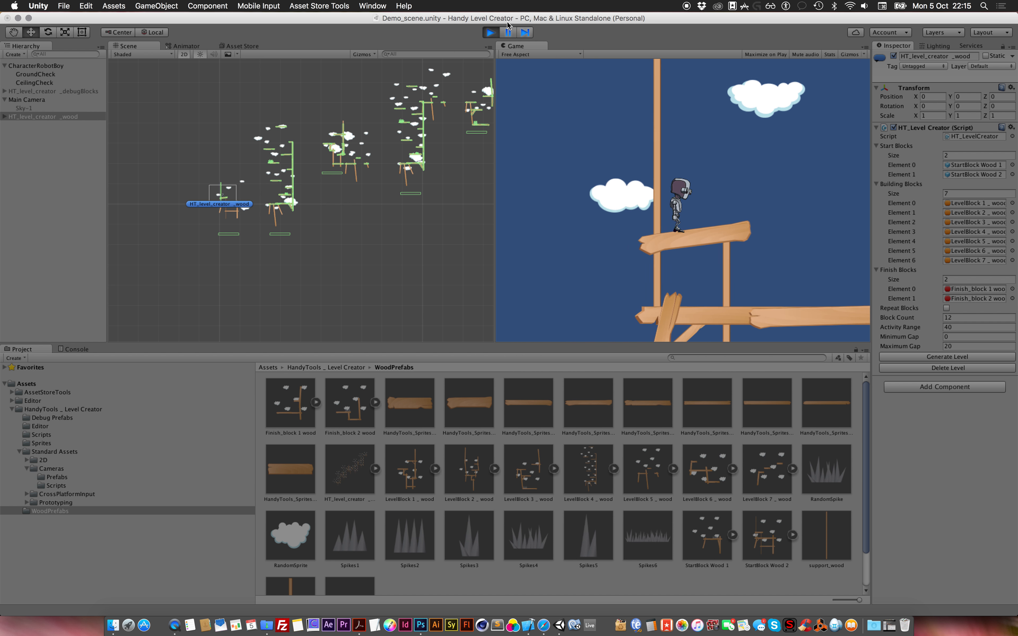
left_click(490, 32)
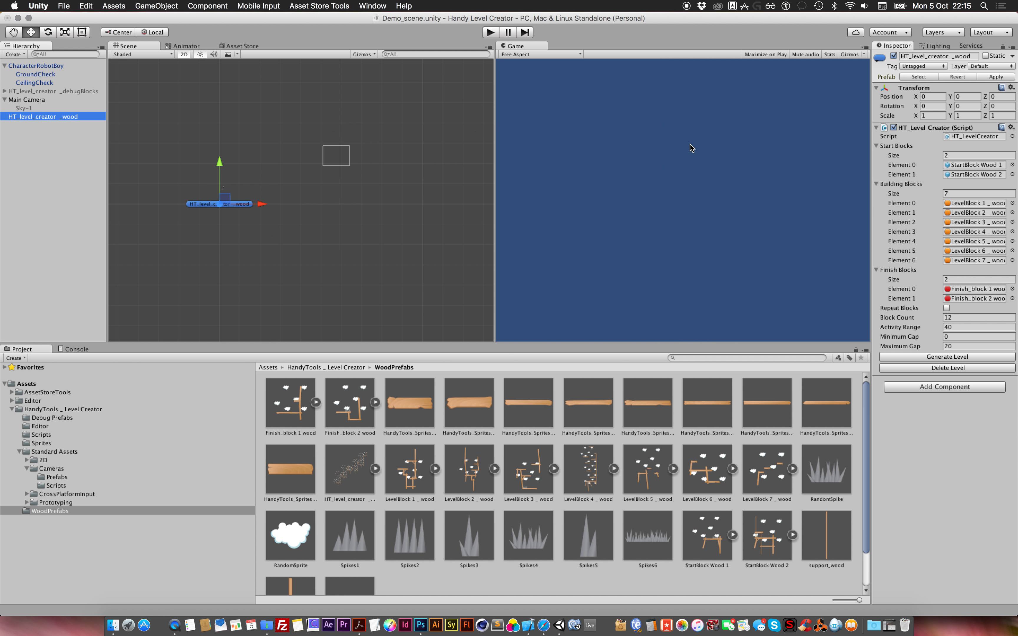
Step: Swap the active level creator from HT_level_creator _wood to HT_level_creator _debugBlocks and generate a new level with it
left_click(893, 56)
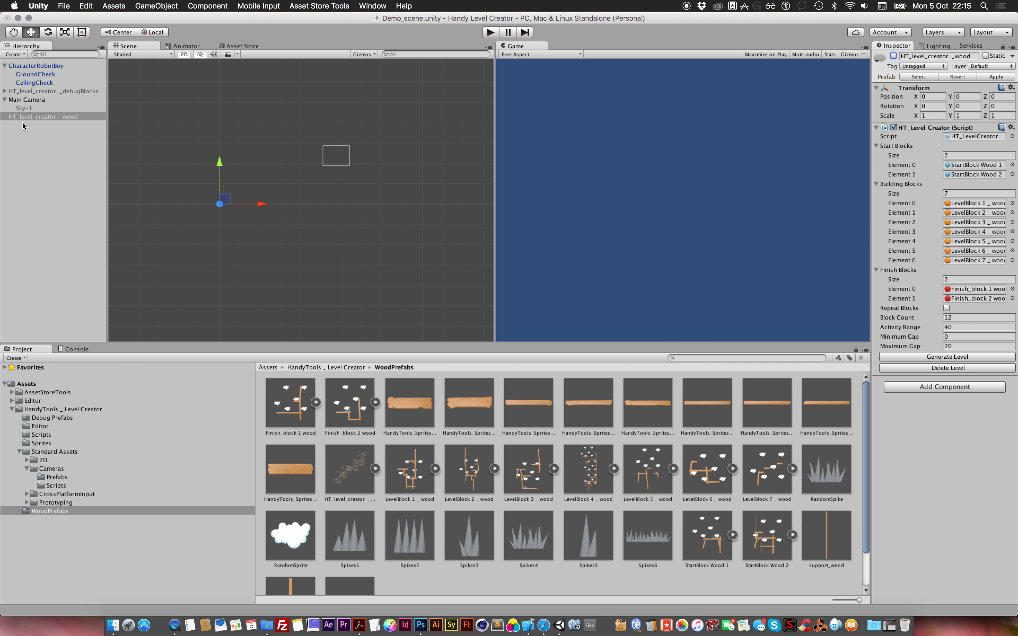
left_click(44, 92)
left_click(893, 56)
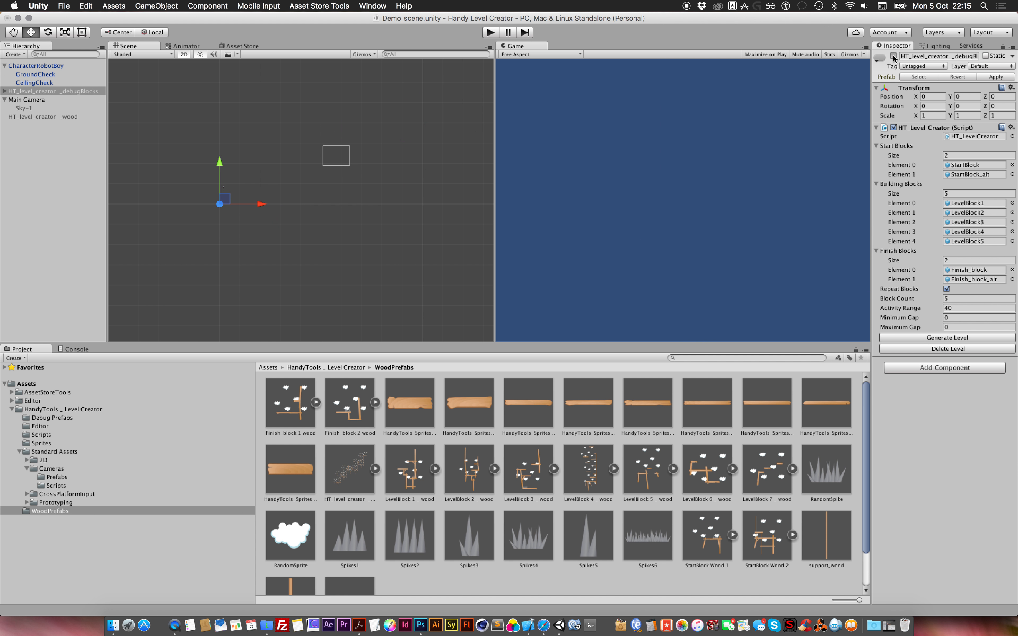
scroll(295, 194, "up", 5)
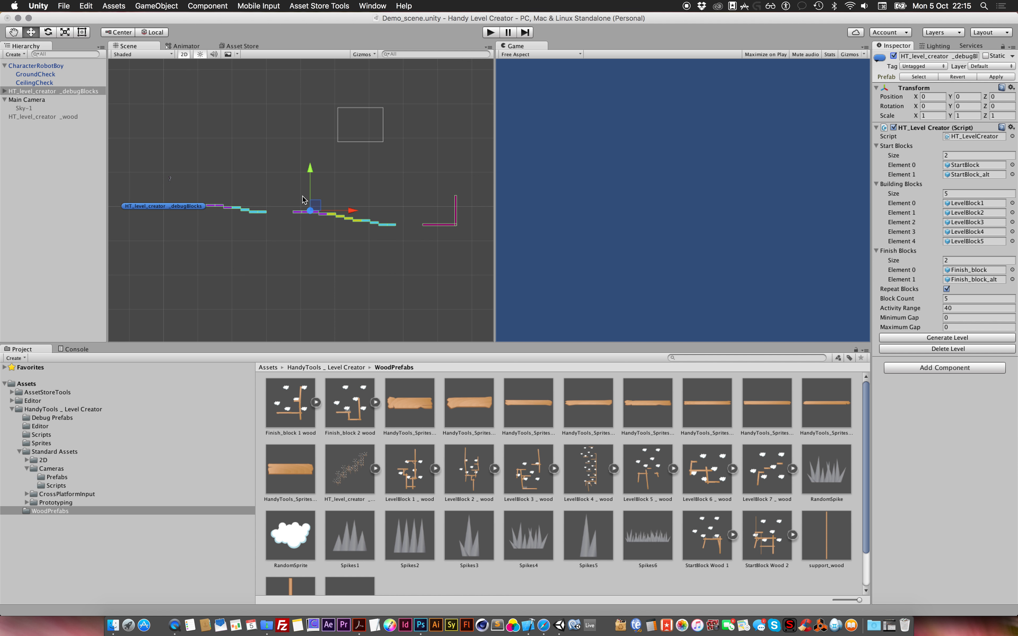
left_click(963, 338)
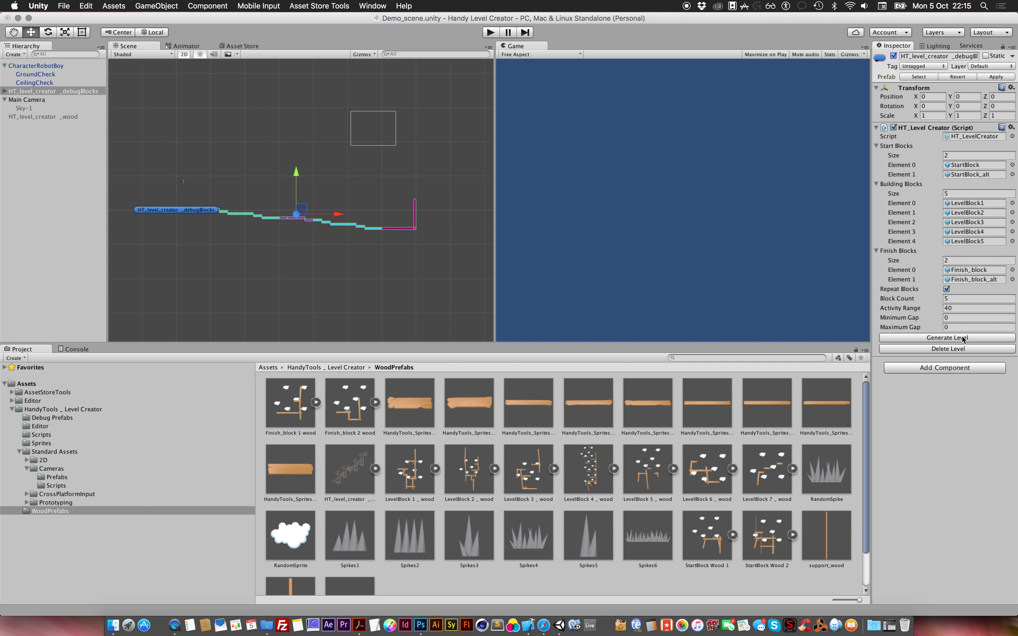
Step: Generate the debug-block level several more times with the current settings to compare the random layouts
left_click(963, 338)
left_click(963, 337)
left_click(963, 338)
left_click(963, 338)
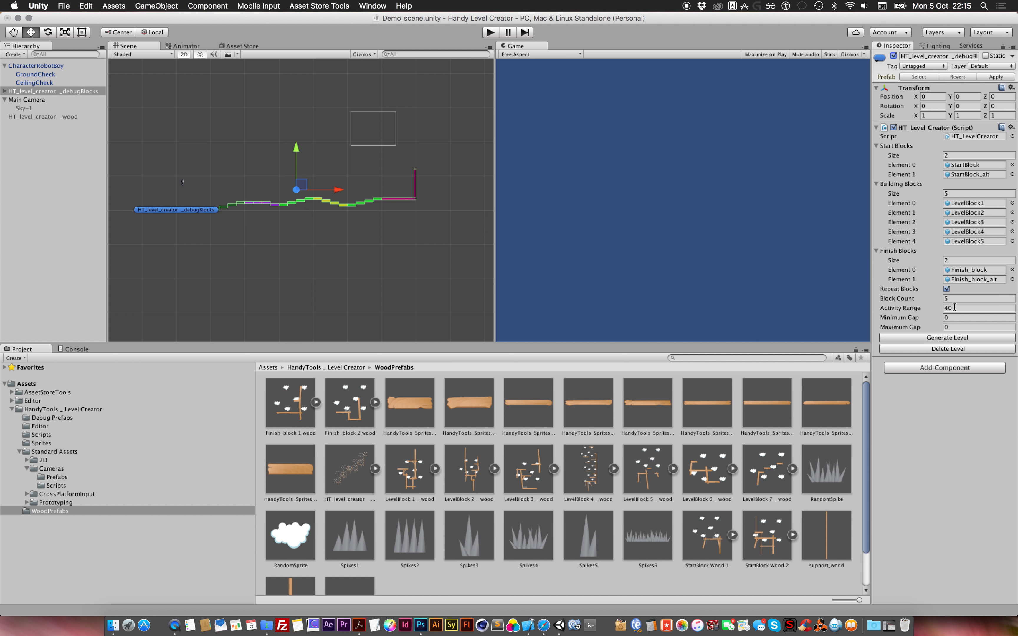
Step: Set the debug level creator's Block Count to 50 and generate a new, longer level
left_click(954, 298)
type("0")
scroll(329, 192, "down", 2)
scroll(329, 191, "up", 3)
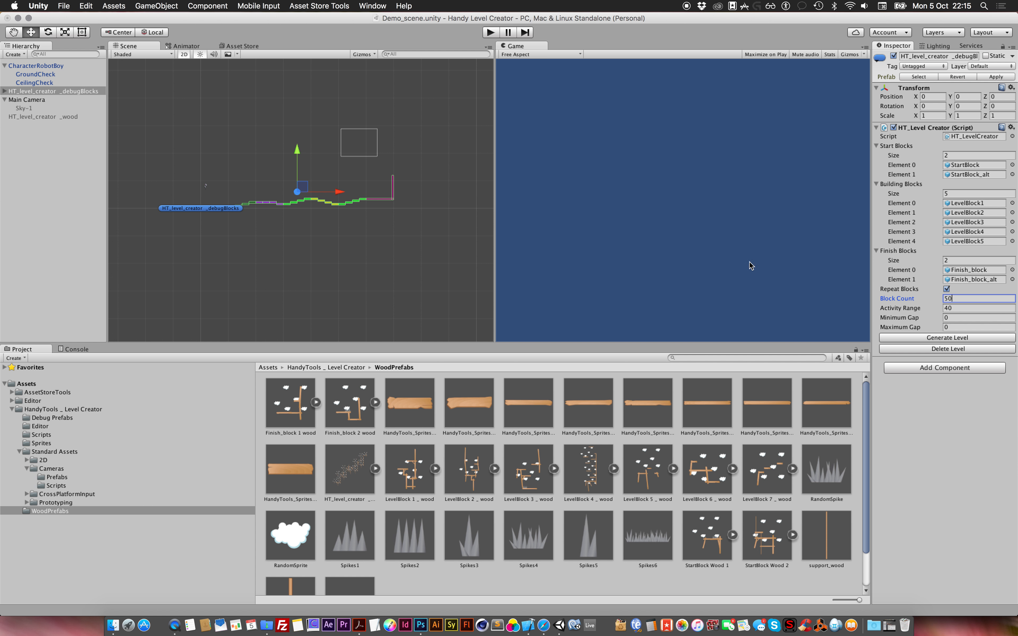
left_click(953, 339)
left_click(953, 339)
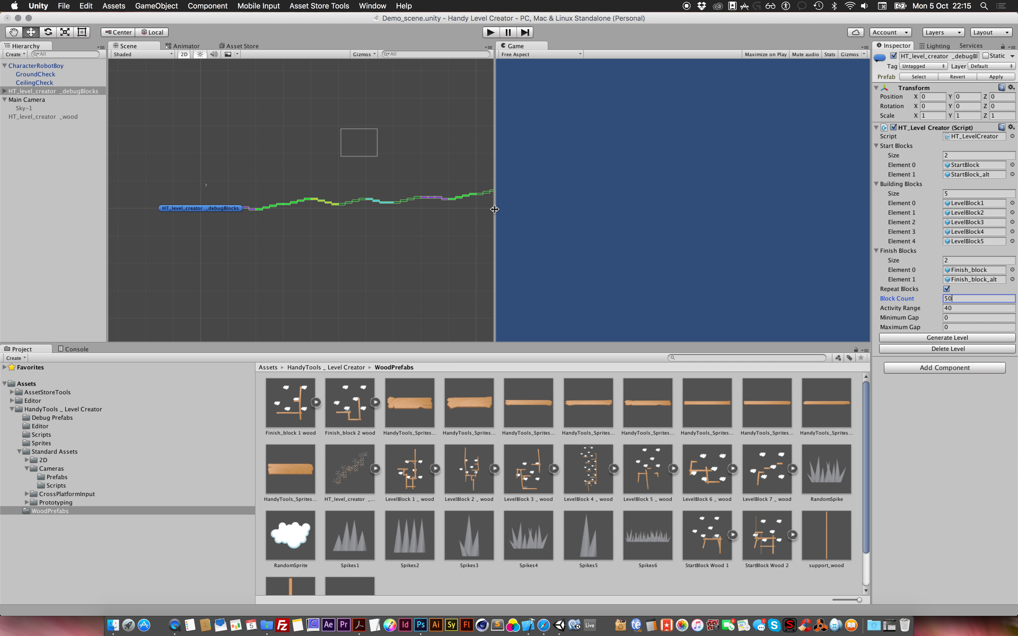
Step: Widen the Scene view so that more of the 50-block level can be inspected
left_click_drag(495, 208, 697, 209)
scroll(382, 209, "down", 3)
middle_click_drag(441, 219, 352, 229)
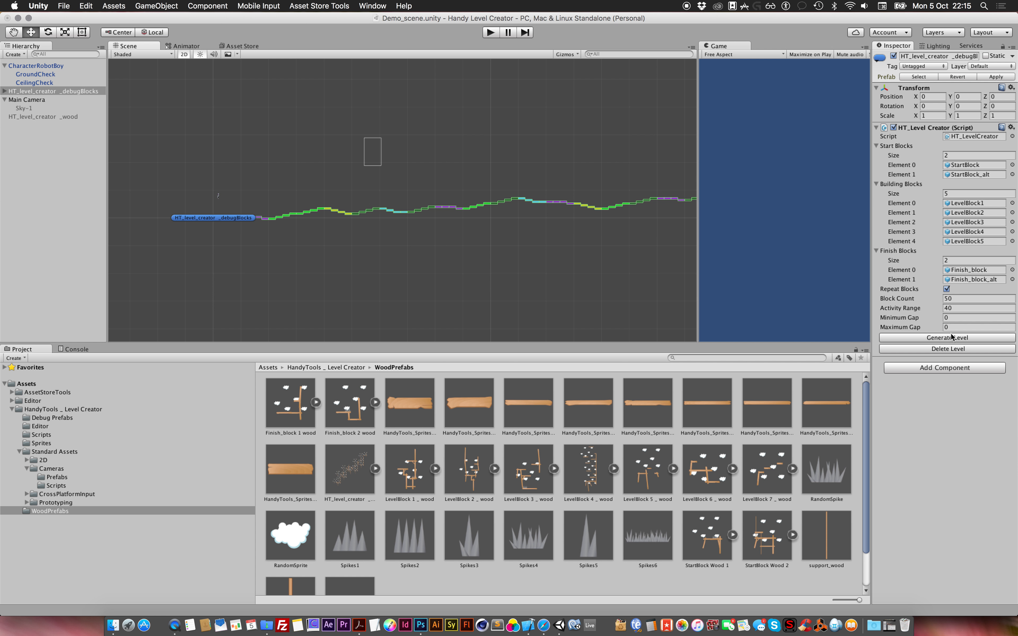
Step: Turn off Repeat Blocks for the debug level creator and regenerate the level several times
left_click(946, 289)
left_click(933, 339)
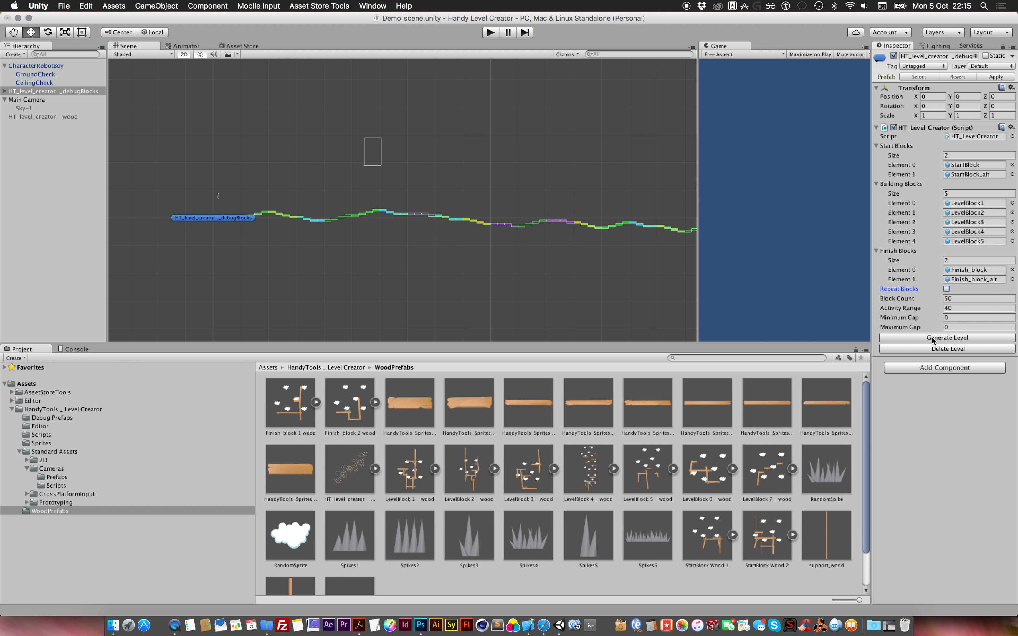
left_click(933, 339)
left_click(932, 339)
left_click(931, 339)
Step: Examine the level generated without repeated blocks along its full length, checking the order of the coloured blocks
scroll(494, 228, "down", 5)
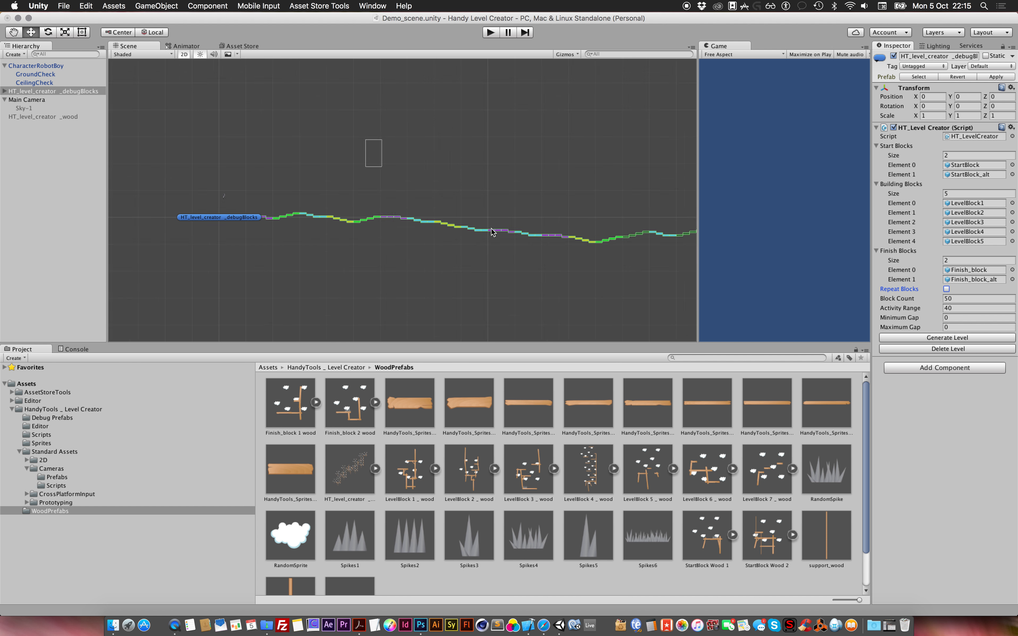
scroll(482, 228, "down", 3)
middle_click_drag(526, 232, 343, 211)
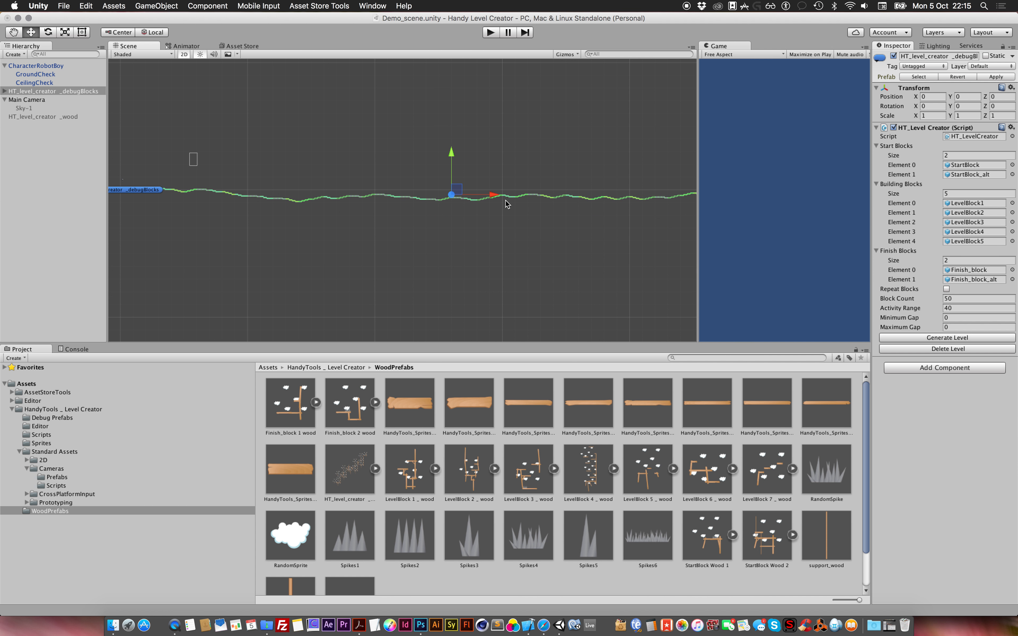
scroll(502, 204, "down", 5)
middle_click_drag(502, 204, 458, 111)
scroll(437, 235, "up", 5)
scroll(438, 174, "down", 5)
mouse_move(460, 179)
middle_mouse_down()
mouse_move(394, 182)
mouse_move(472, 181)
middle_mouse_up()
scroll(295, 217, "up", 5)
middle_click_drag(328, 214, 542, 243)
scroll(297, 210, "up", 5)
middle_click_drag(251, 211, 459, 214)
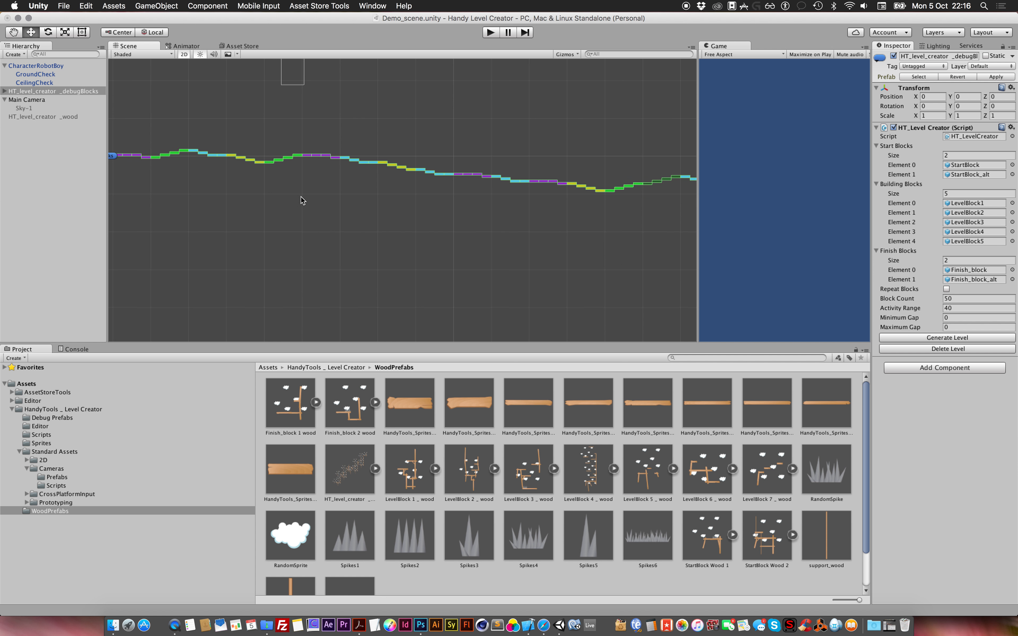
scroll(287, 181, "down", 5)
middle_click_drag(252, 200, 255, 232)
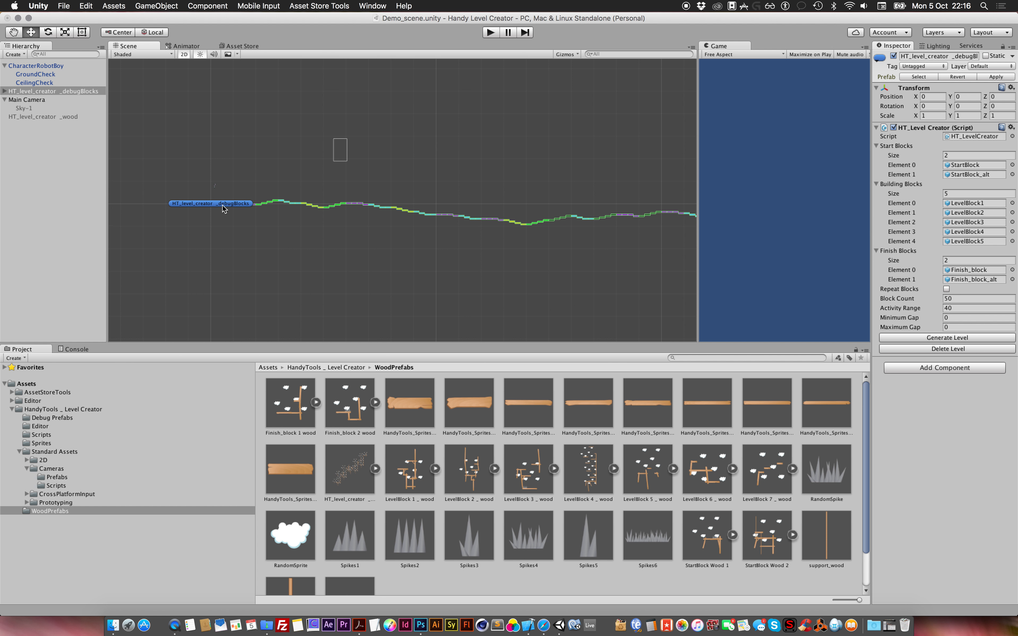
Step: Select HT_level_creator _wood to review its settings, and examine how neighbouring blocks connect along the debug level
left_click(34, 116)
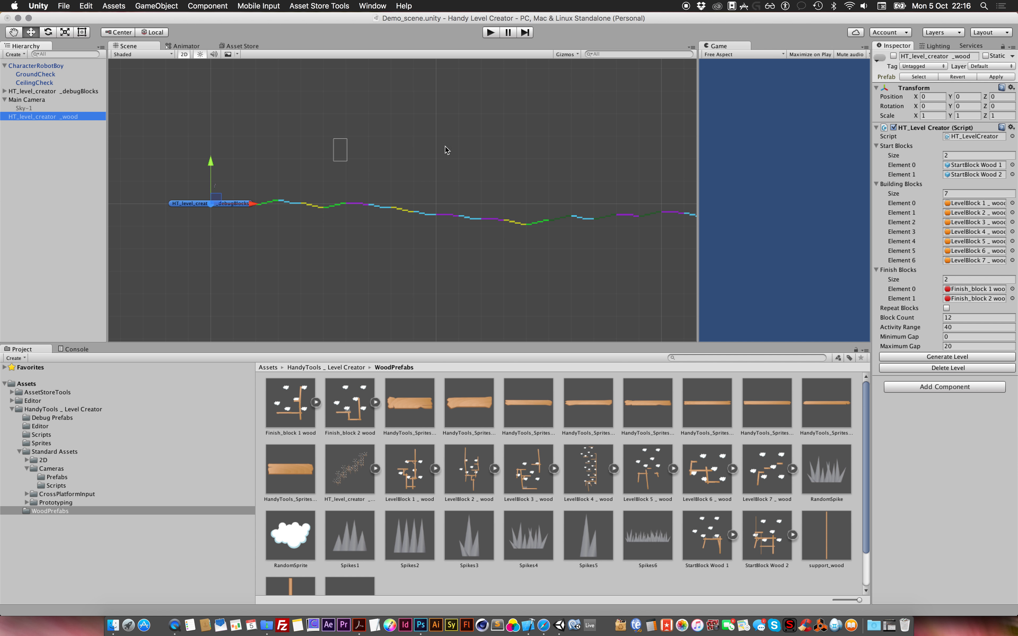
scroll(457, 221, "down", 2)
scroll(484, 206, "down", 2)
middle_click_drag(511, 209, 426, 206)
scroll(343, 228, "up", 10)
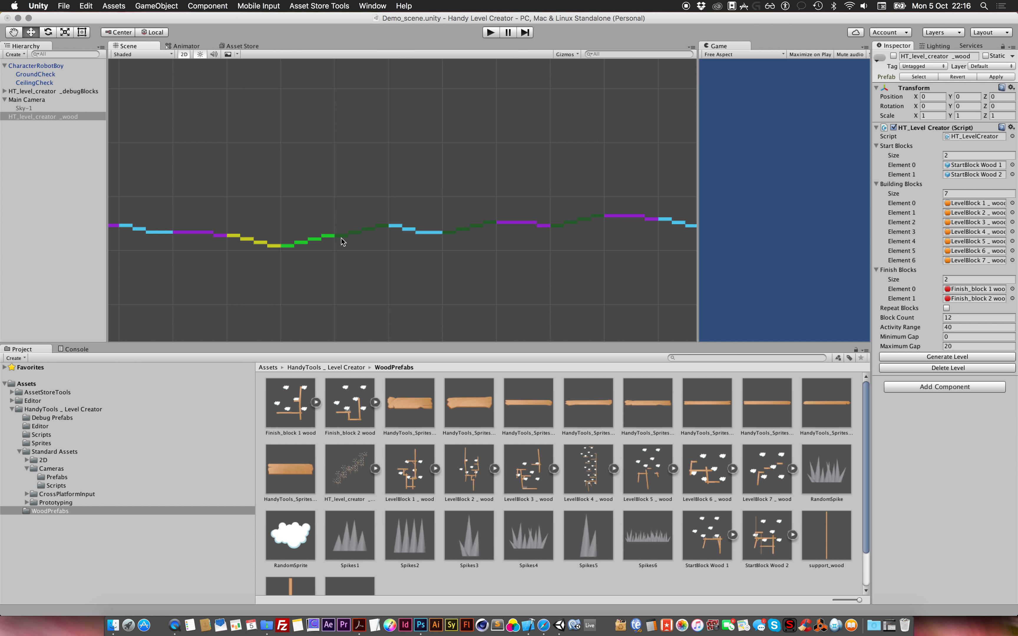
middle_click_drag(298, 283, 418, 228)
scroll(353, 230, "up", 5)
middle_click_drag(353, 230, 547, 230)
scroll(357, 222, "down", 5)
middle_click_drag(358, 221, 424, 223)
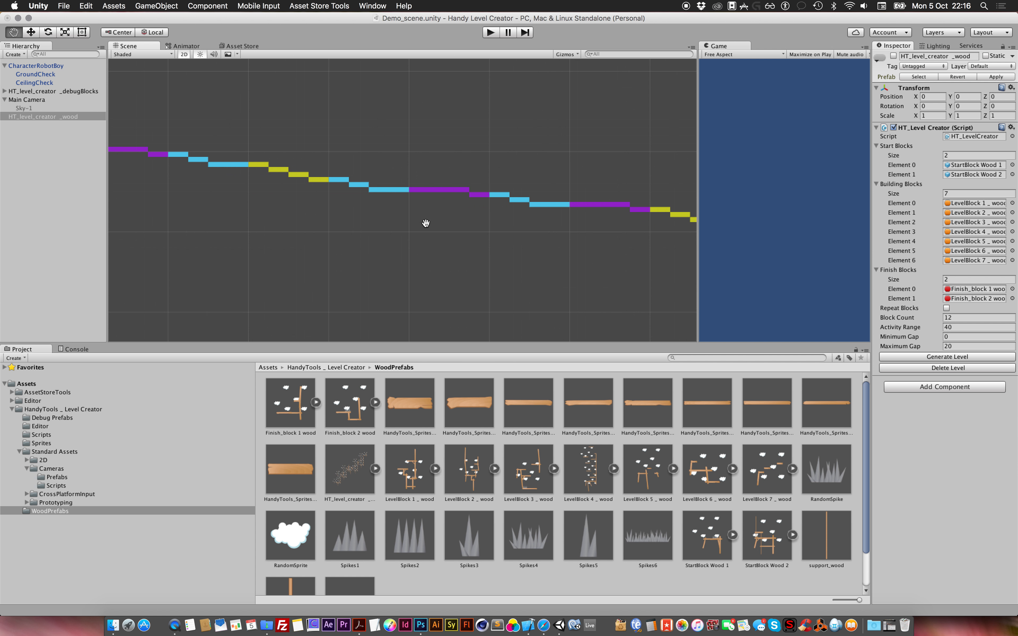
scroll(281, 175, "down", 3)
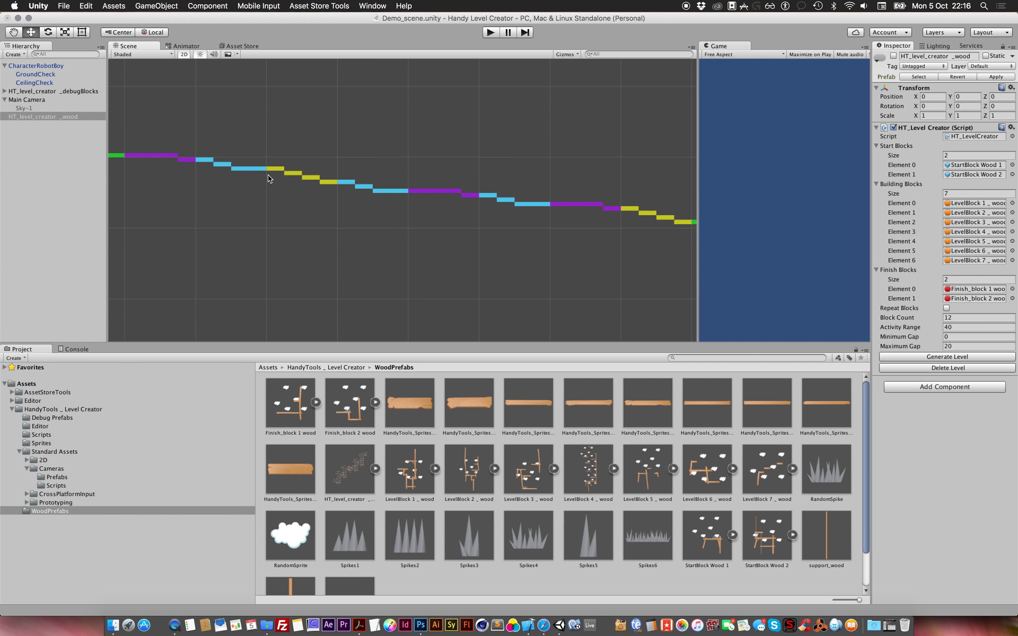
middle_click_drag(282, 186, 453, 208)
middle_click_drag(251, 210, 488, 212)
middle_click_drag(277, 211, 331, 211)
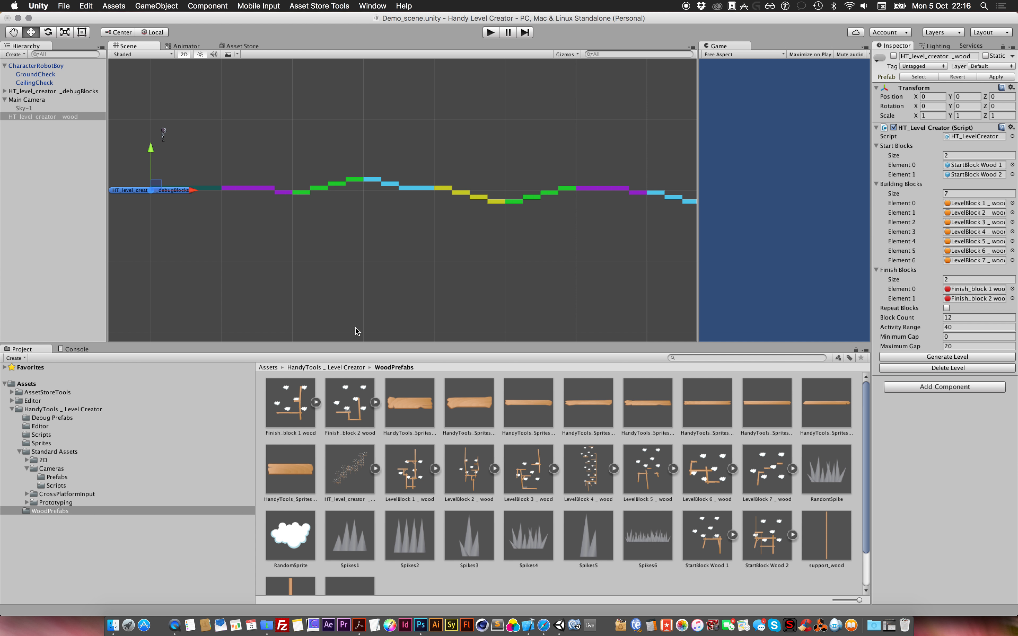
scroll(365, 138, "down", 5)
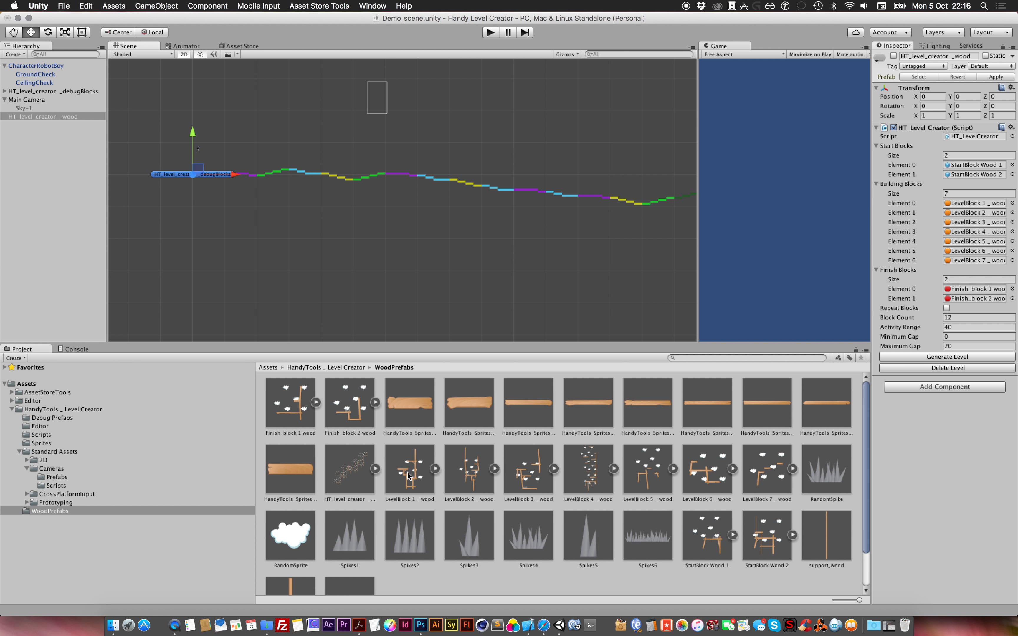
Step: Place the LevelBlock 1 _ wood prefab in an empty scene area at about X -311, Y -96, and focus on it
scroll(381, 295, "down", 8)
middle_click_drag(292, 247, 410, 164)
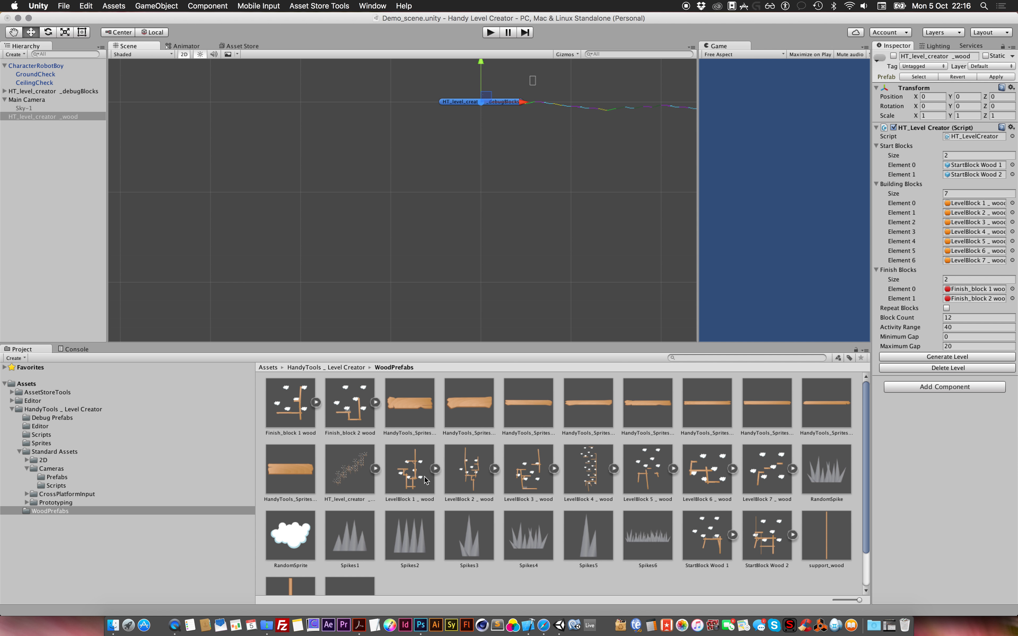
left_click_drag(424, 477, 192, 195)
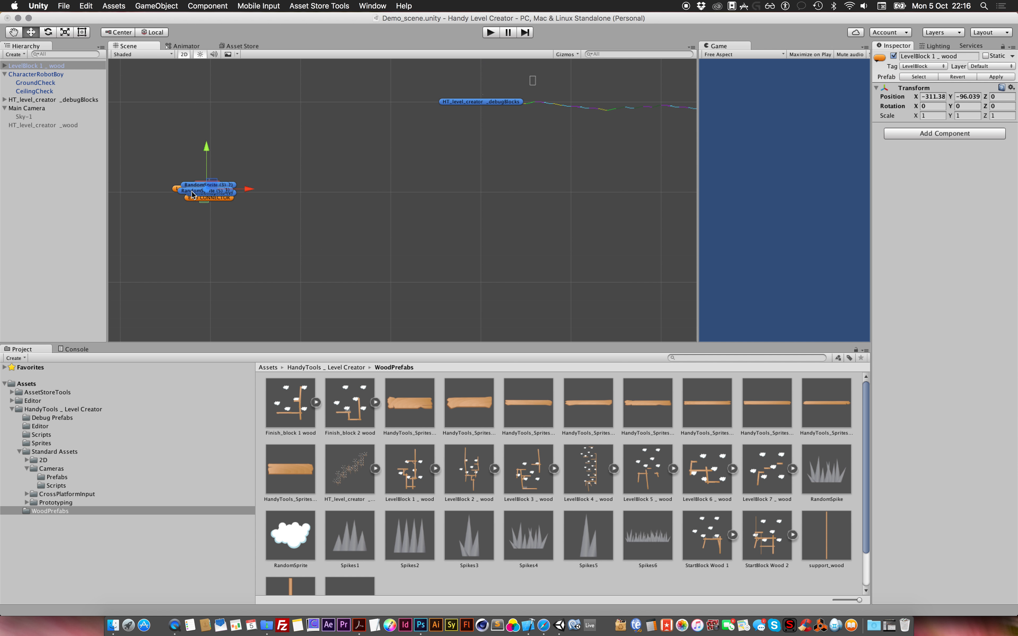
scroll(192, 194, "up", 5)
middle_click_drag(186, 212, 358, 161)
key("f")
scroll(424, 210, "up", 5)
Step: Place the LevelBlock 2 _ wood prefab beside LevelBlock 1 _ wood, at about X -291, Y -111
scroll(342, 200, "down", 5)
middle_click_drag(407, 200, 389, 201)
left_click_drag(465, 481, 421, 216)
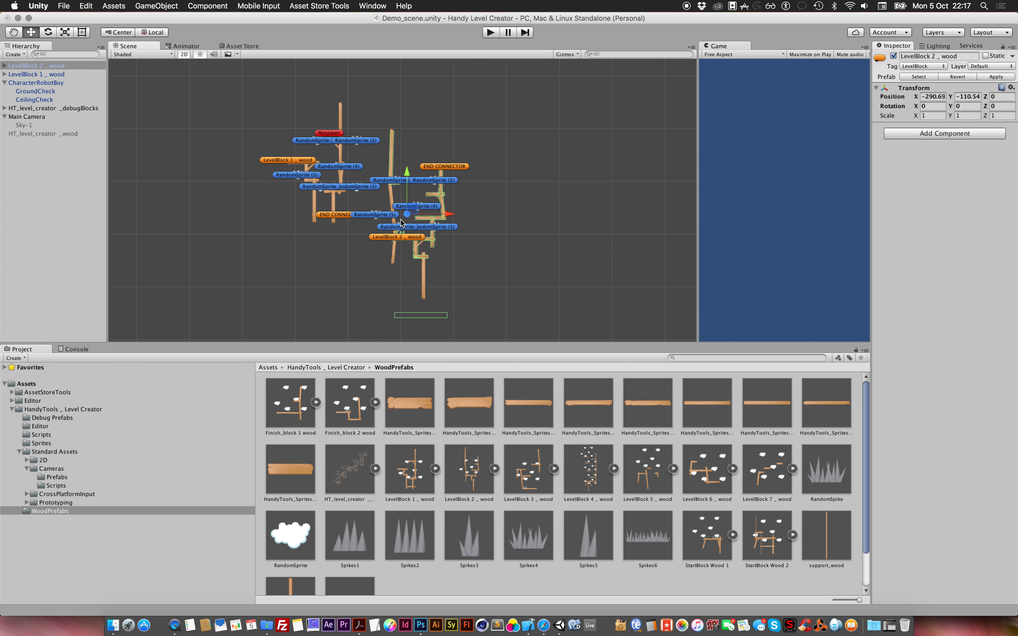